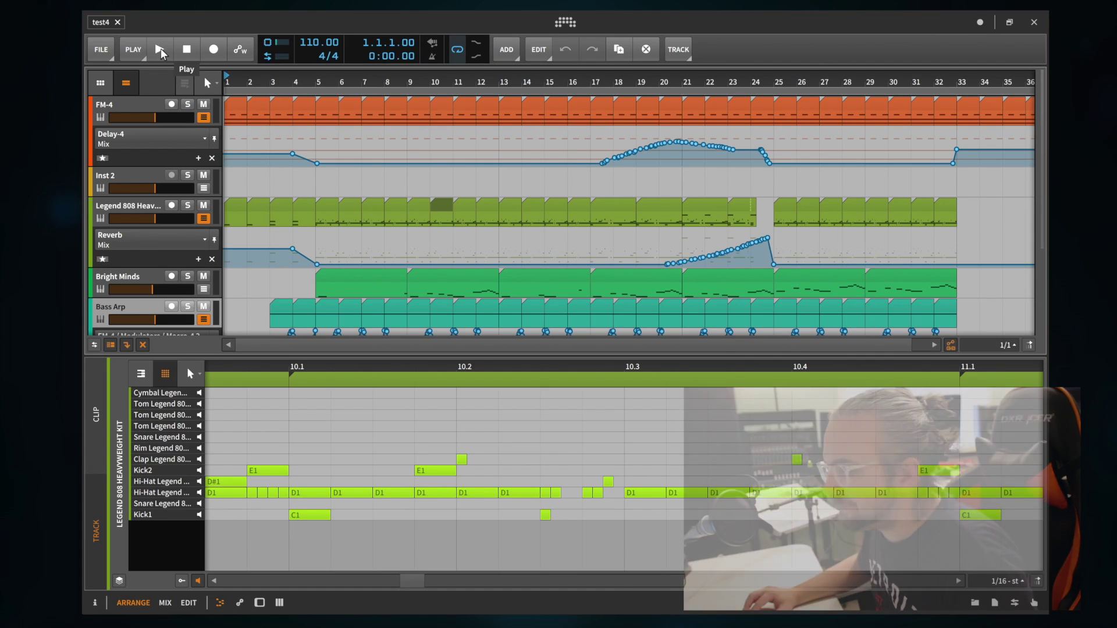
# Step: Play the arrangement, show the FM-4 track's device chain, and fit the remaining tracks in view
pyautogui.click(162, 51)
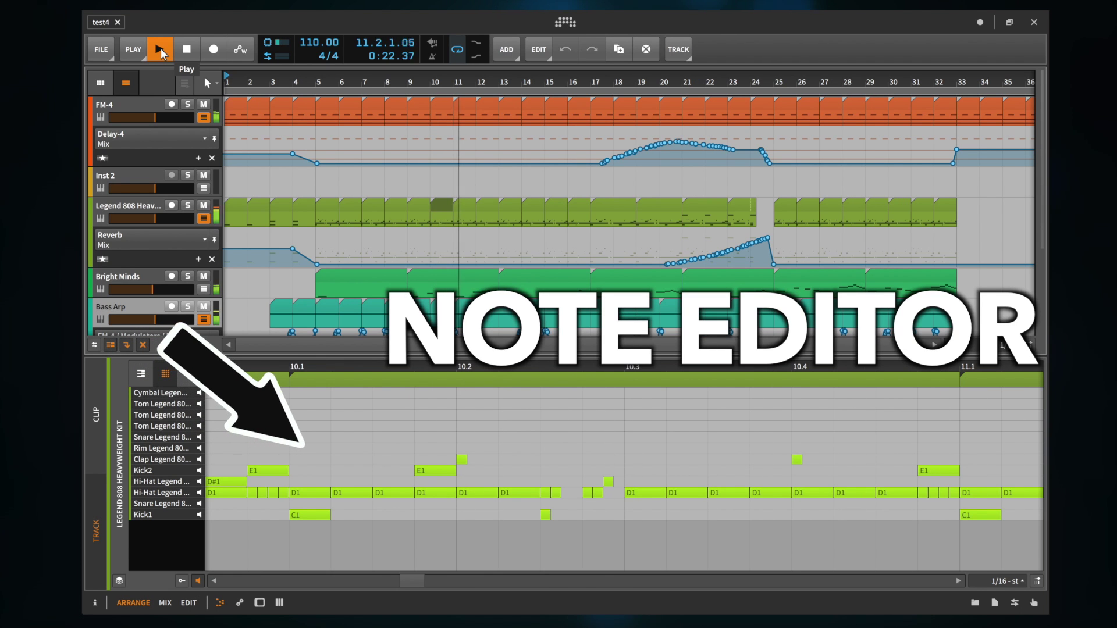
pyautogui.click(158, 106)
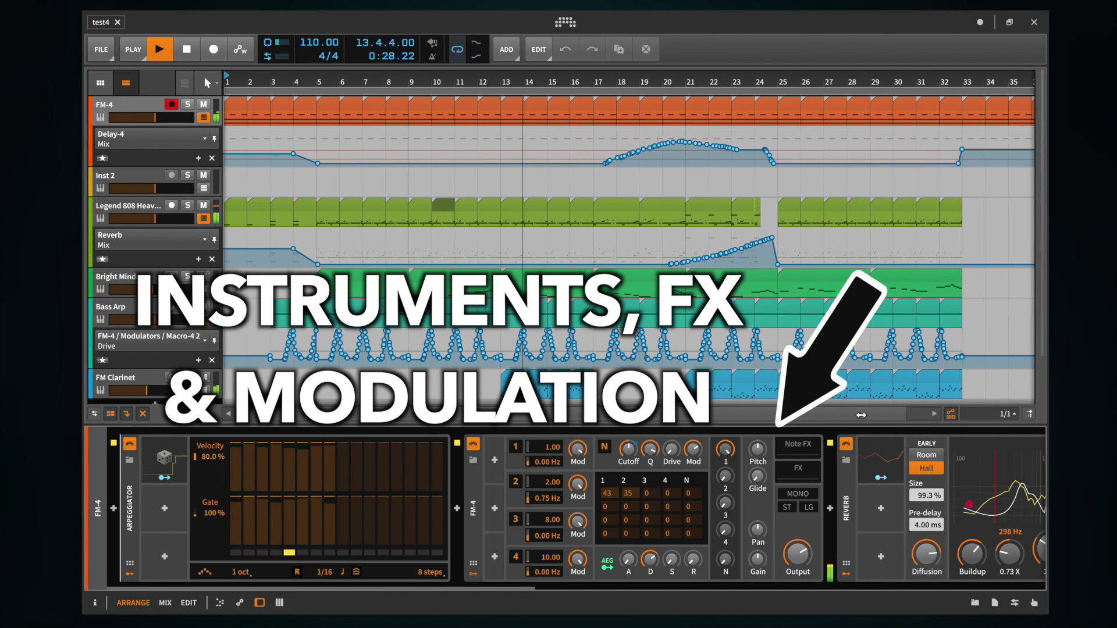
pyautogui.moveTo(912, 417); pyautogui.dragTo(930, 414)
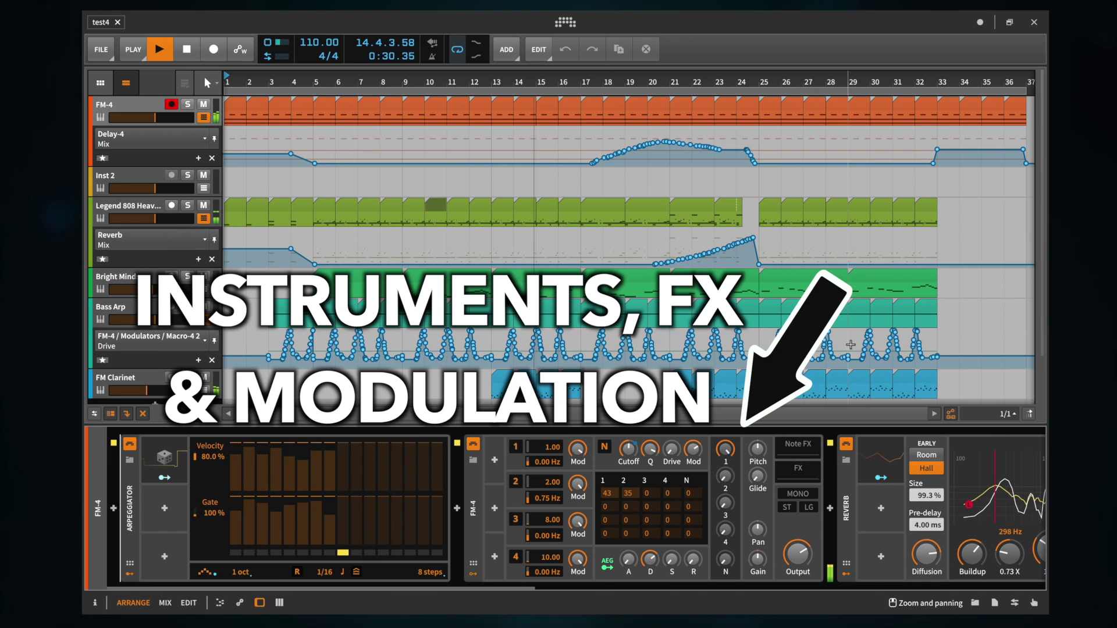
pyautogui.scroll(-2, 790, 354)
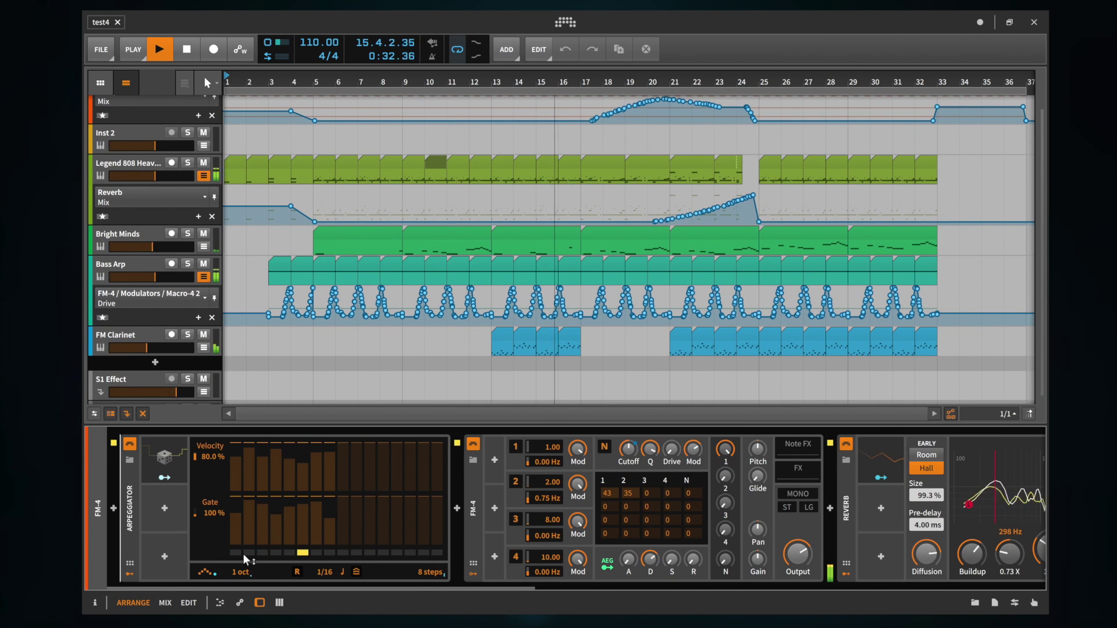
# Step: View the project's mixer layout and return to the arrangement layout
pyautogui.click(165, 603)
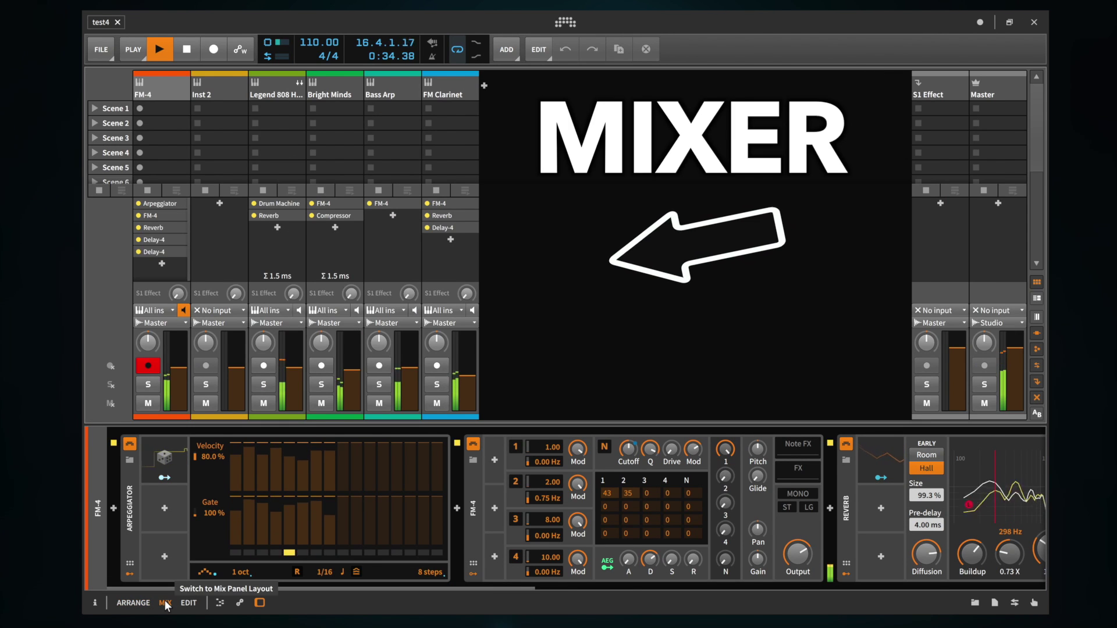
pyautogui.click(133, 603)
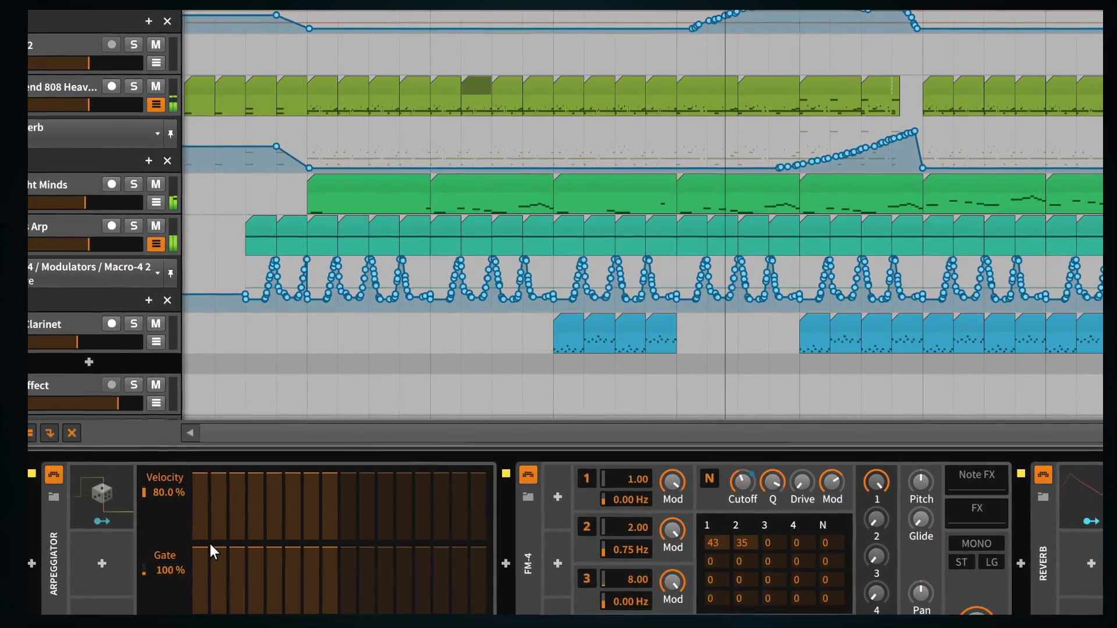
# Step: Show the Bass Arp track's devices, stop playback, and look over the arrangement from its beginning
pyautogui.click(67, 228)
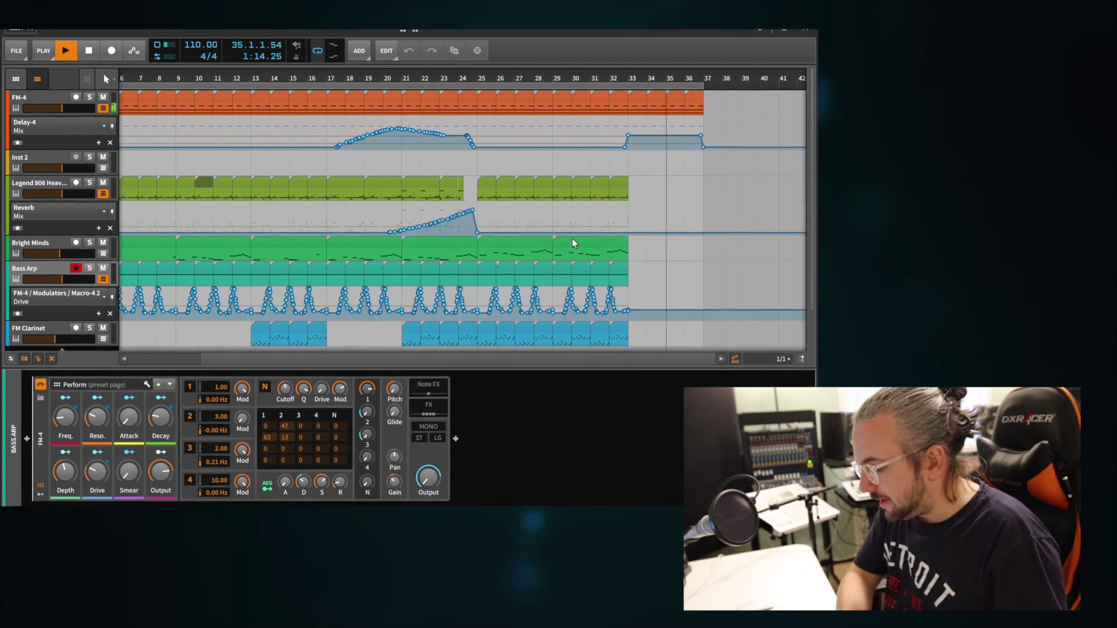
pyautogui.press('space')
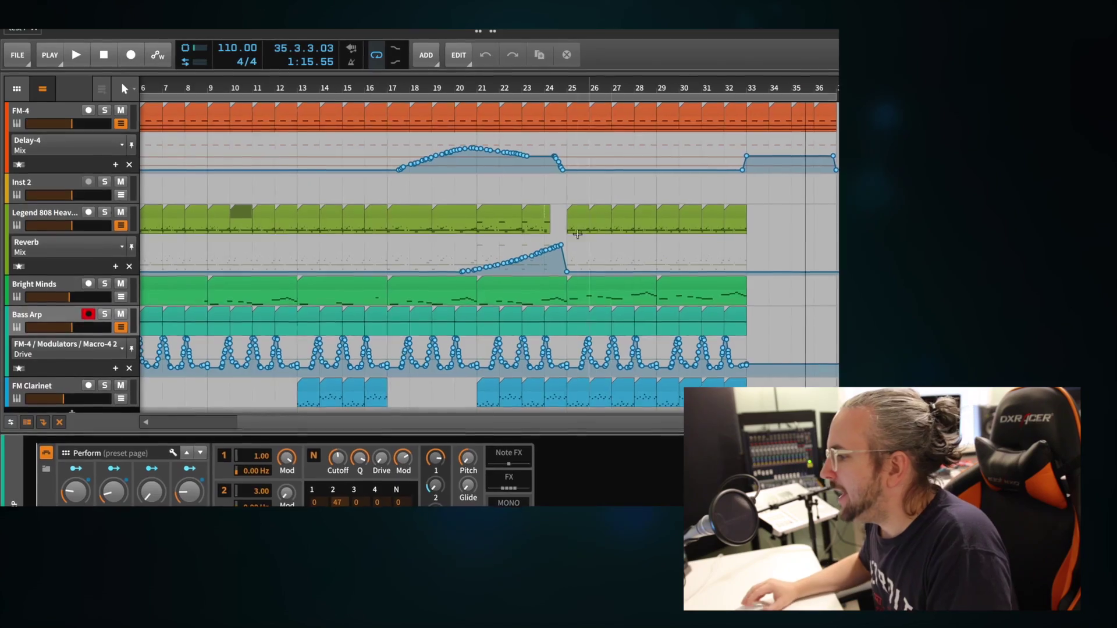
pyautogui.hscroll(3, 557, 237)
pyautogui.hscroll(-6, 557, 237)
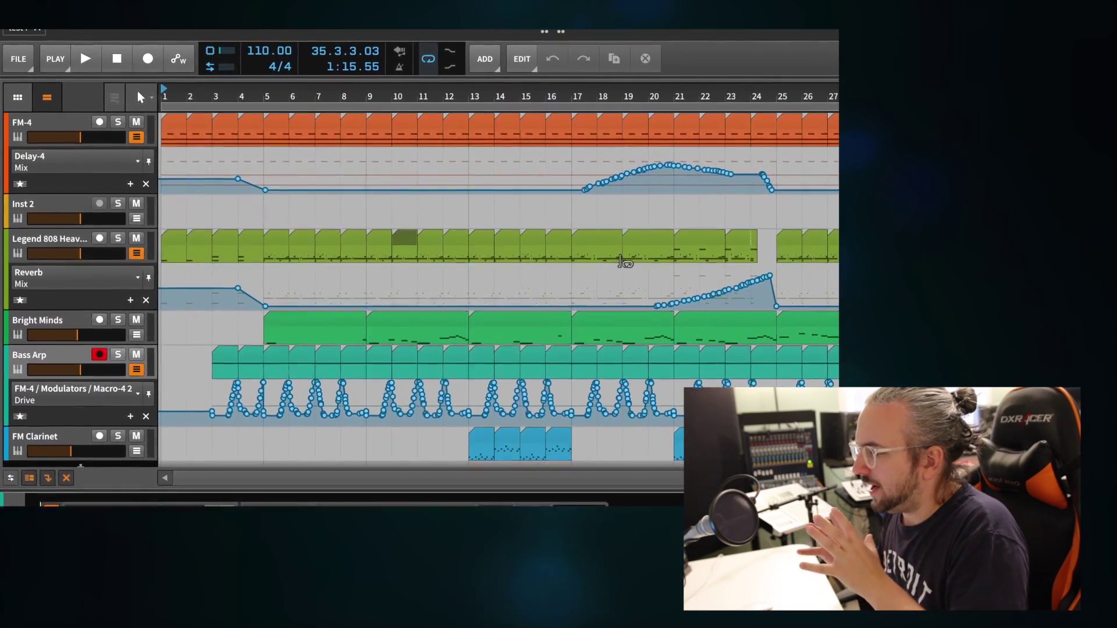
pyautogui.click(526, 262)
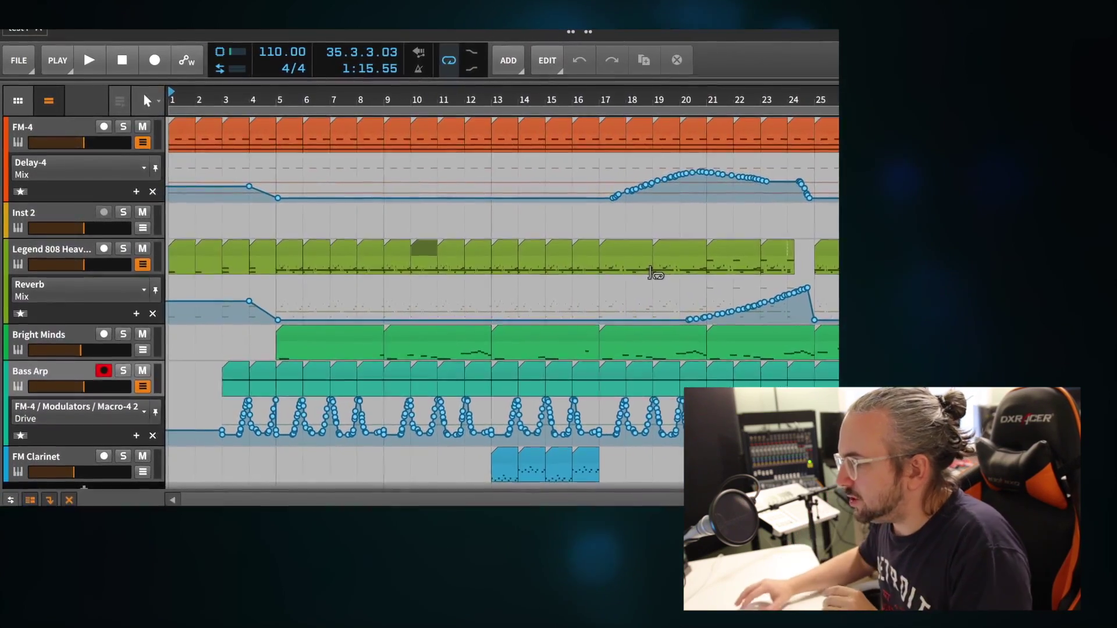
# Step: Examine the FM-4 track's device chain from the Arpeggiator through the FM-4 synth to the Reverb and Delay-4
pyautogui.click(70, 131)
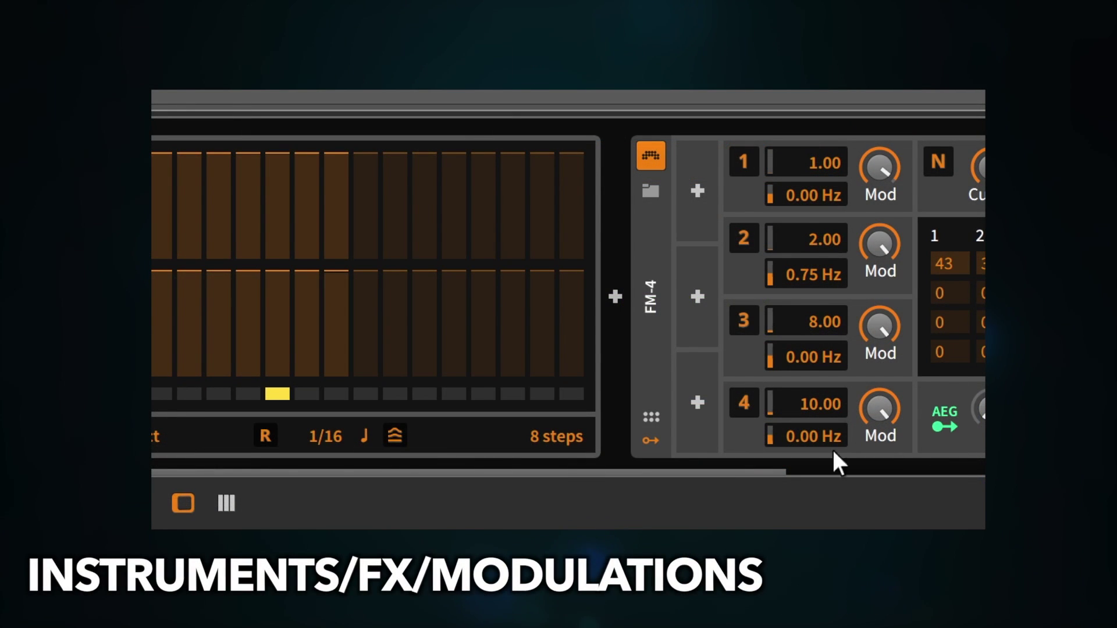
pyautogui.moveTo(732, 466); pyautogui.dragTo(966, 470)
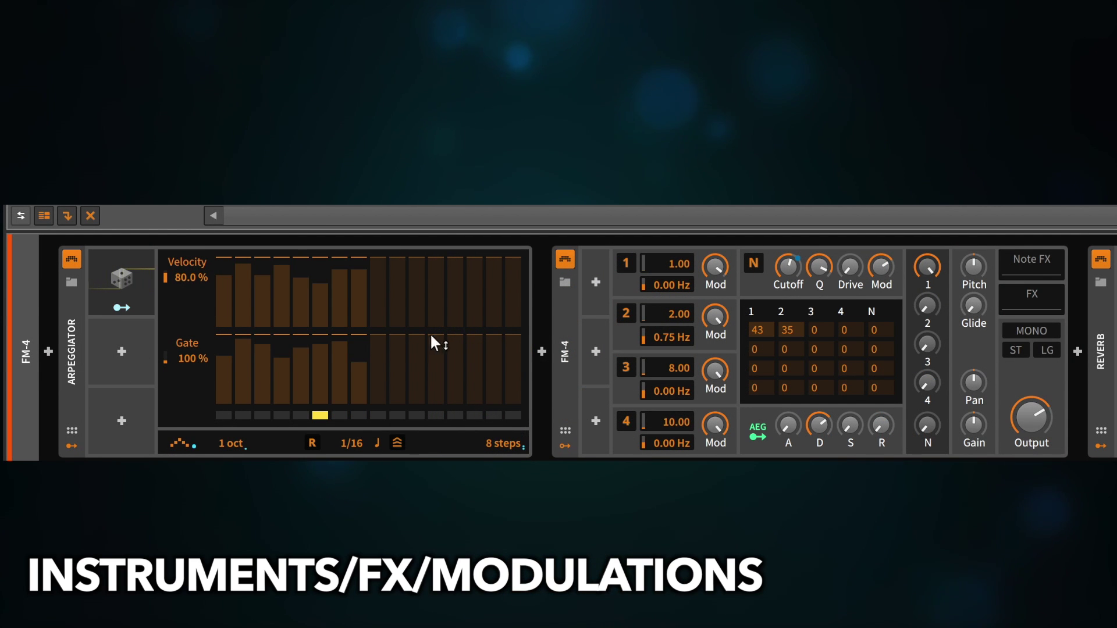
pyautogui.scroll(-1, 578, 362)
pyautogui.scroll(-6, 579, 362)
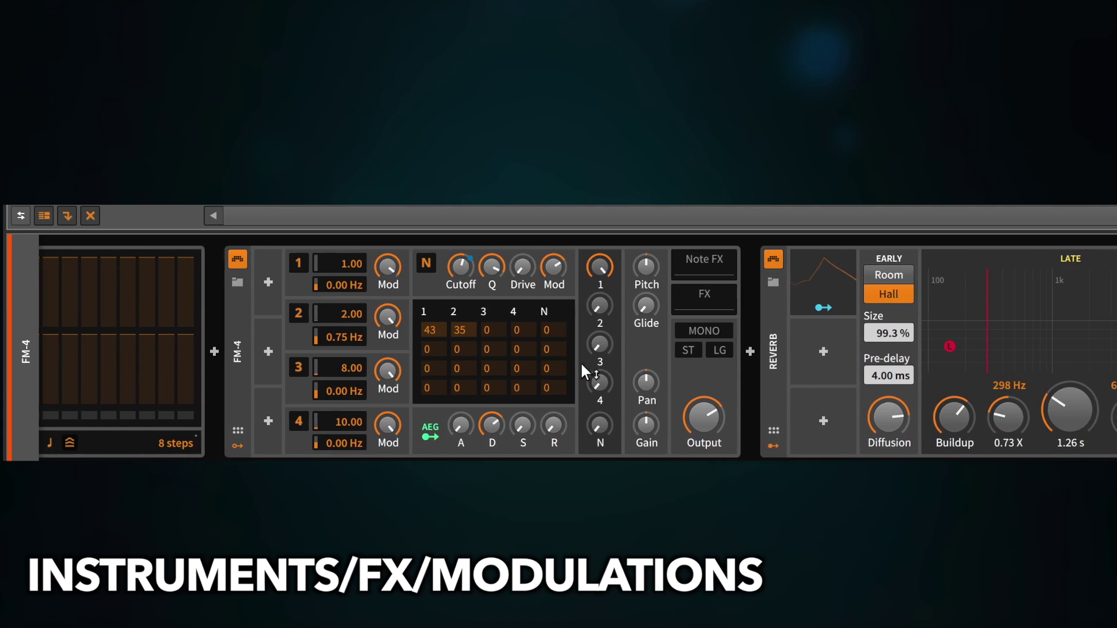
pyautogui.scroll(-5, 662, 364)
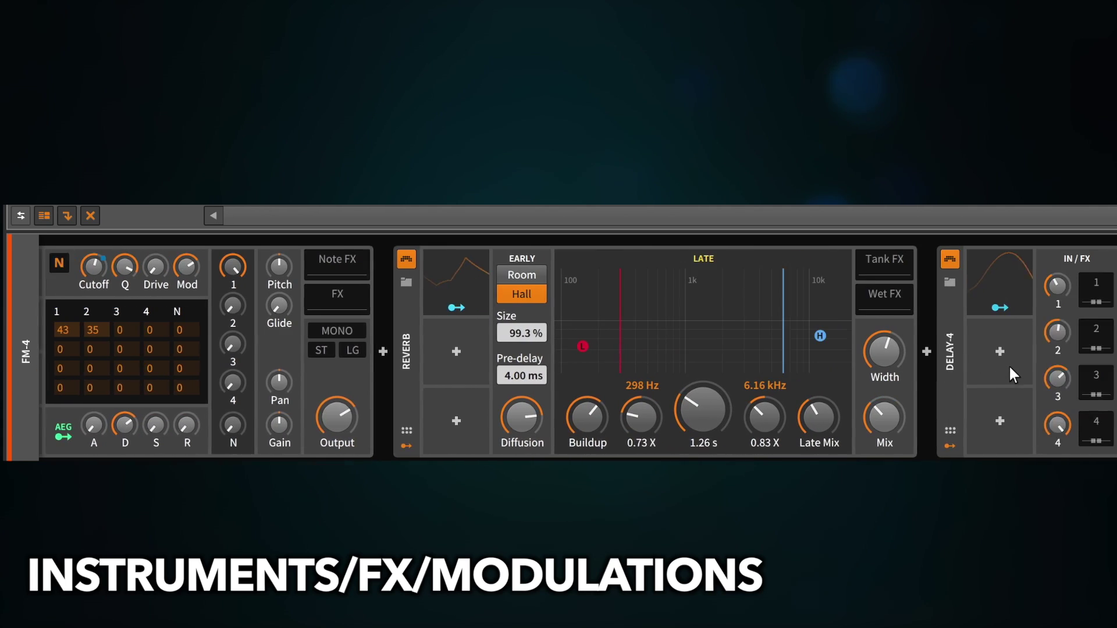
pyautogui.scroll(-8, 896, 366)
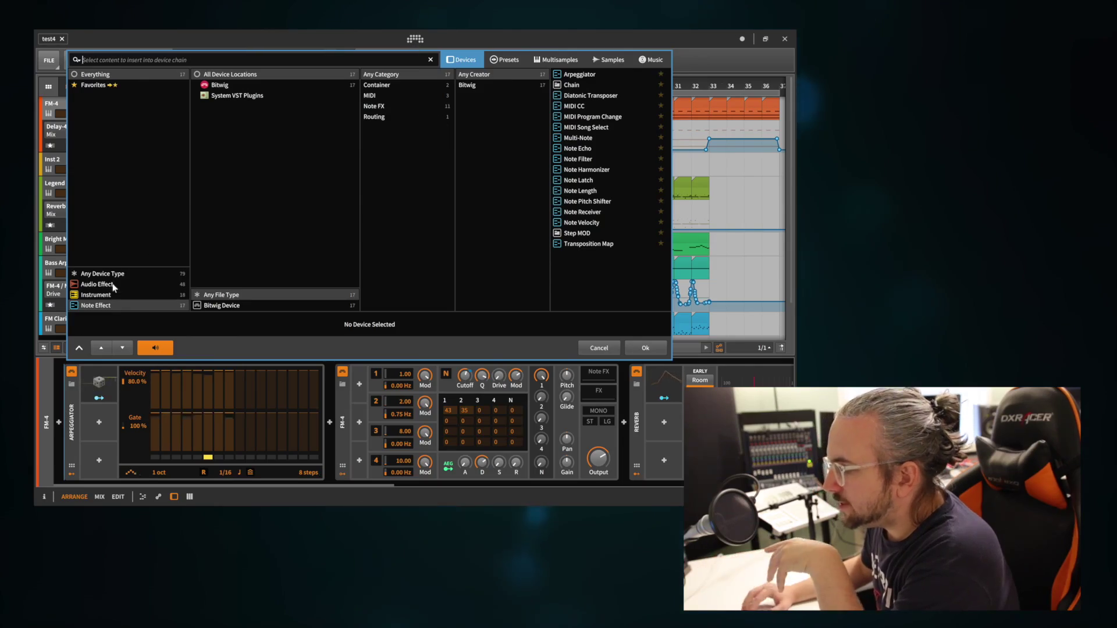
# Step: Browse the devices available for the FM-4 chain by type: Any Device Type, Audio Effect, Instrument and Note Effect
pyautogui.click(103, 275)
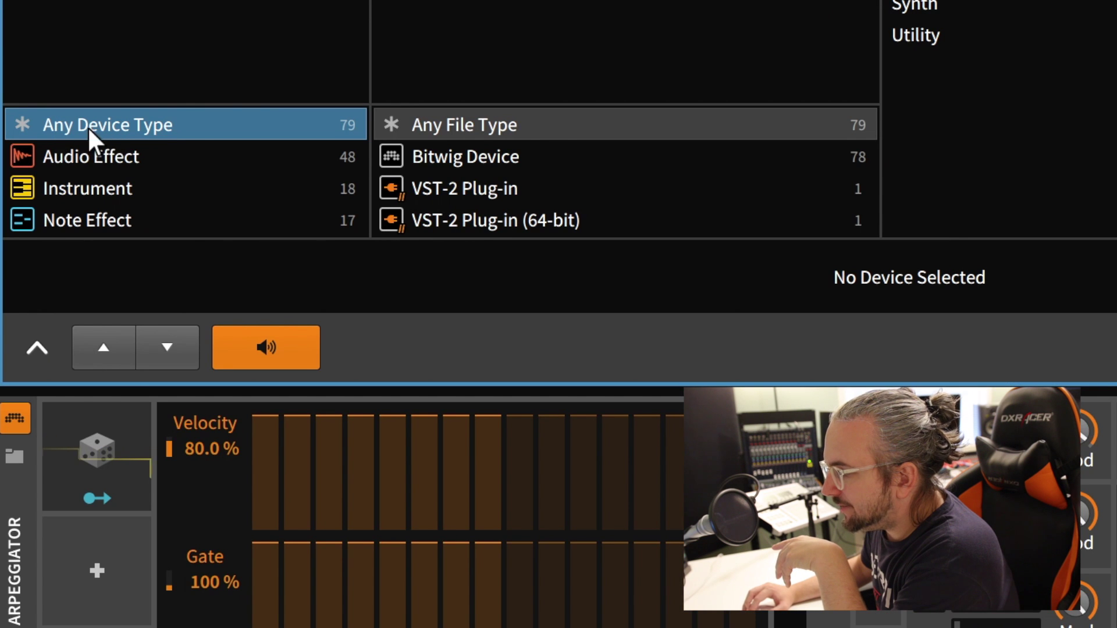
pyautogui.click(95, 152)
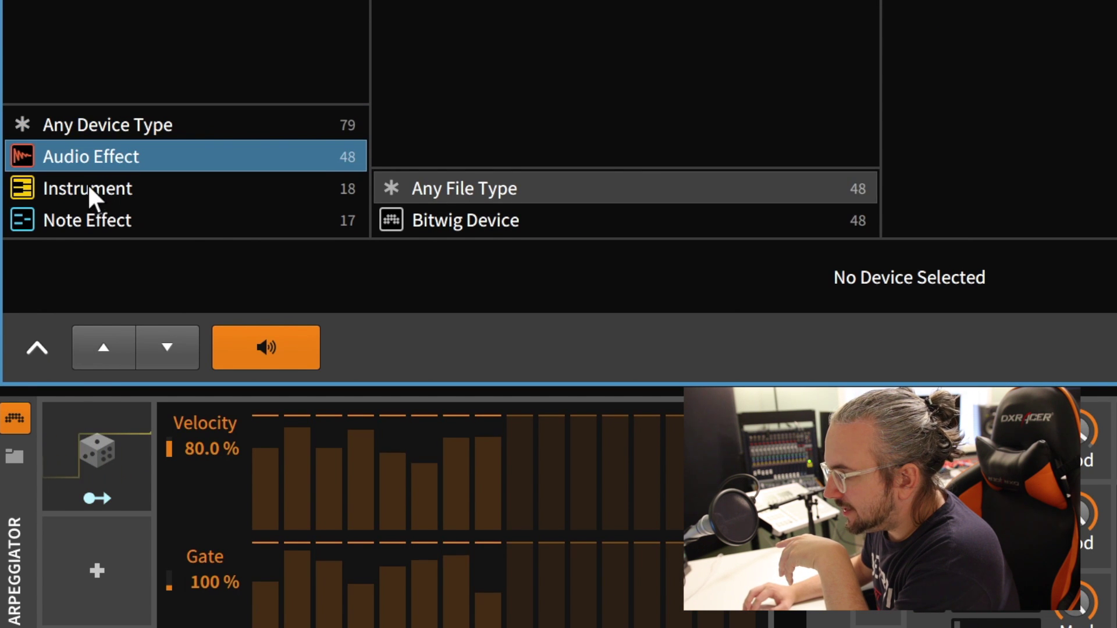
pyautogui.click(87, 185)
pyautogui.click(103, 218)
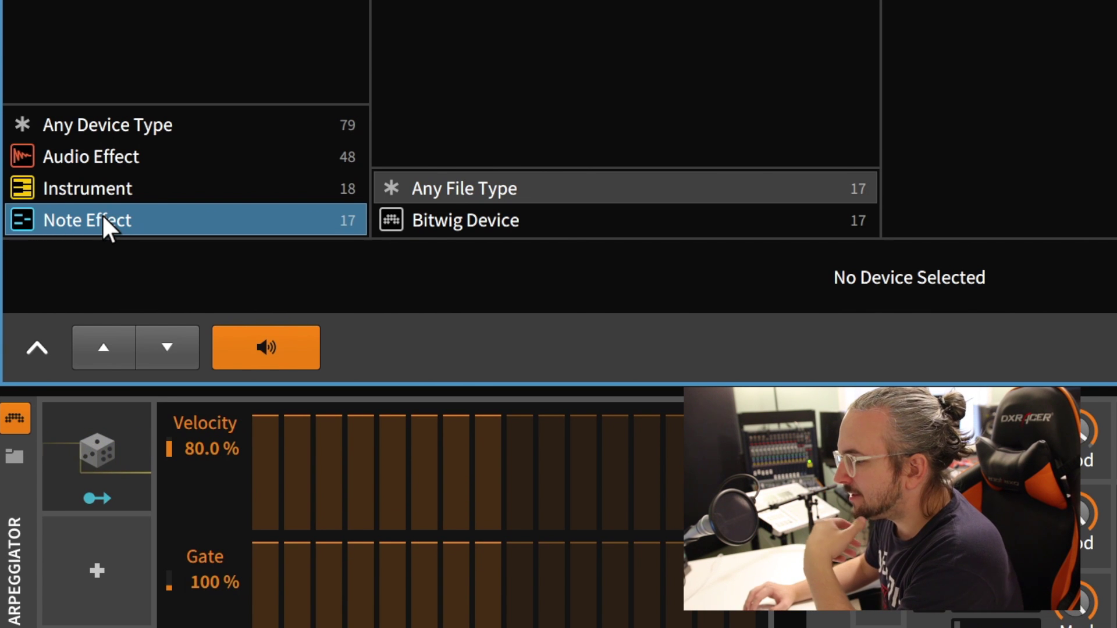
pyautogui.click(120, 191)
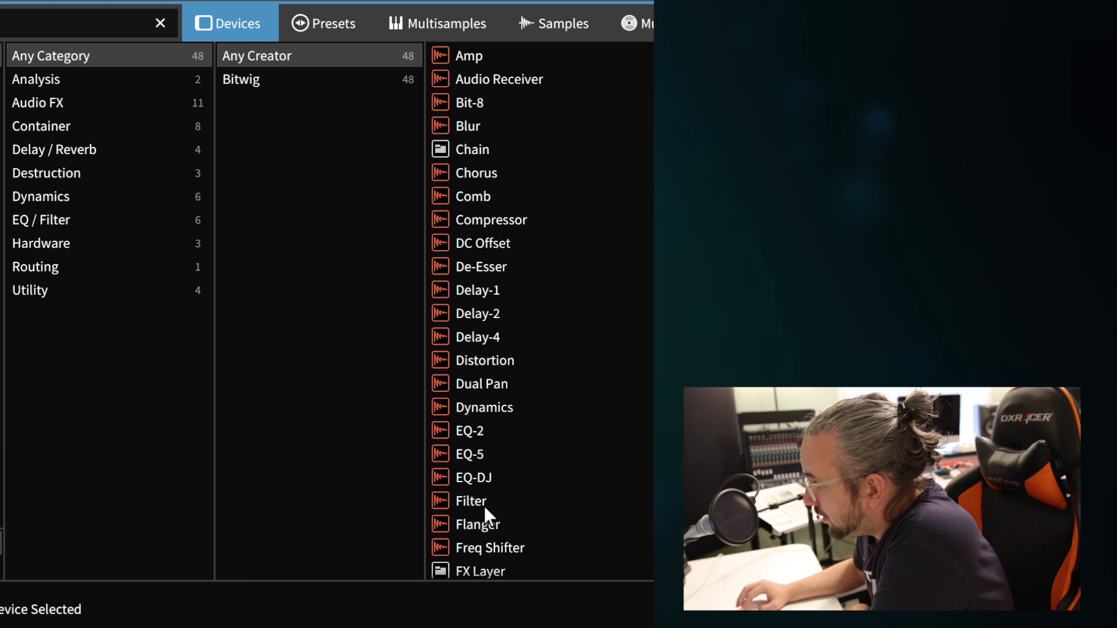
# Step: Insert the Phaser audio effect before the Arpeggiator on the FM-4 track
pyautogui.scroll(-10, 506, 482)
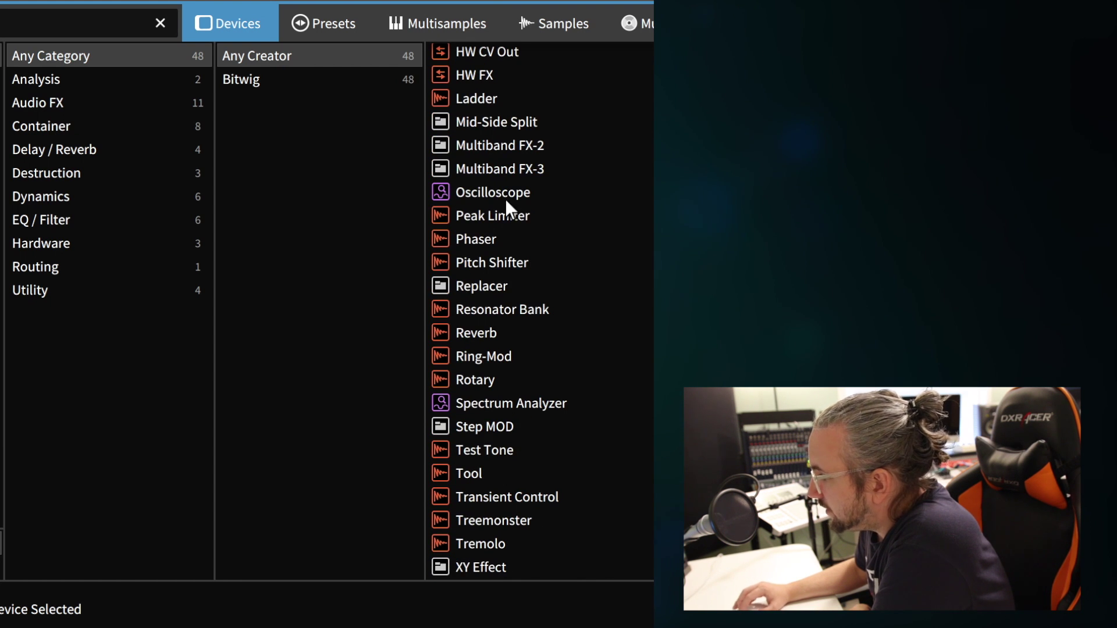
pyautogui.click(478, 238)
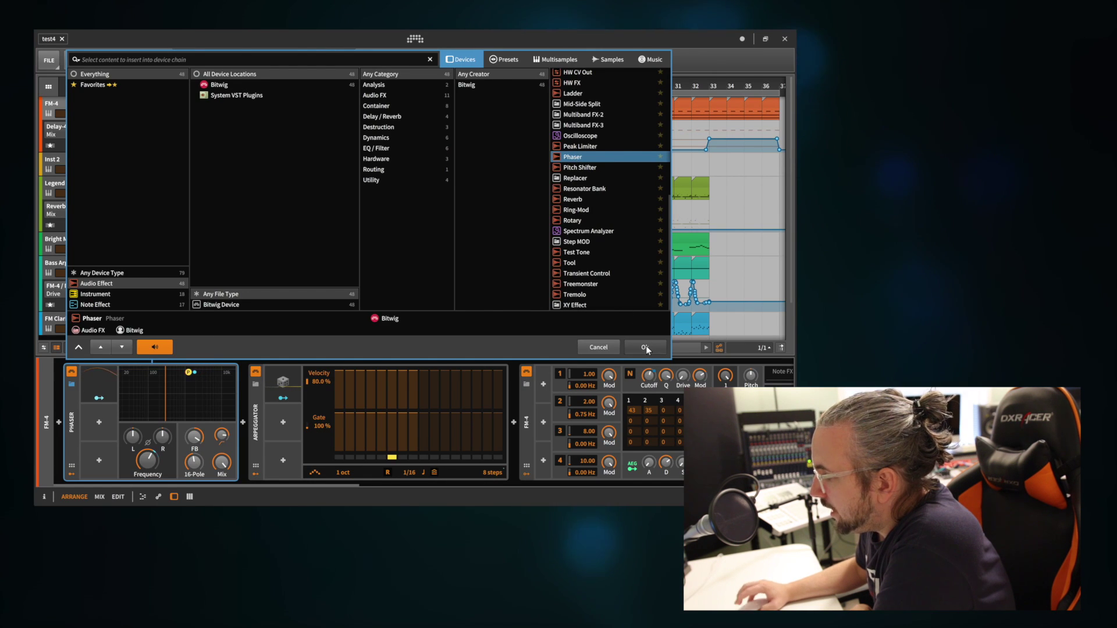
pyautogui.click(645, 347)
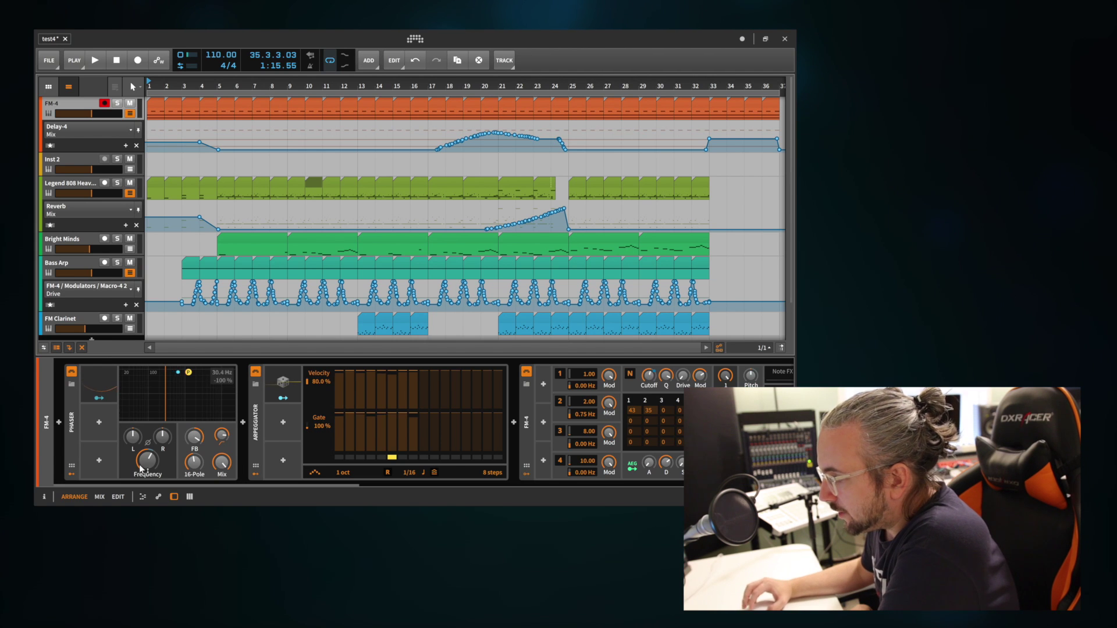
# Step: Delete the Phaser from the FM-4 track's device chain
pyautogui.click(120, 453)
pyautogui.press('Delete')
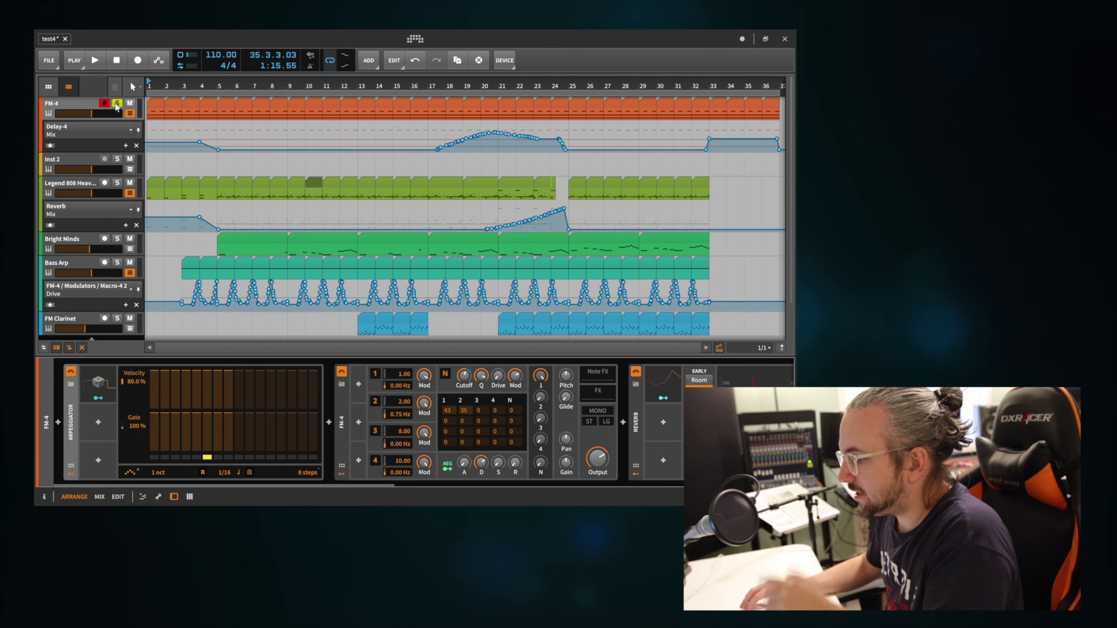
# Step: Play the soloed FM-4 track and toggle the Arpeggiator's modulator slots off and back on
pyautogui.press('space')
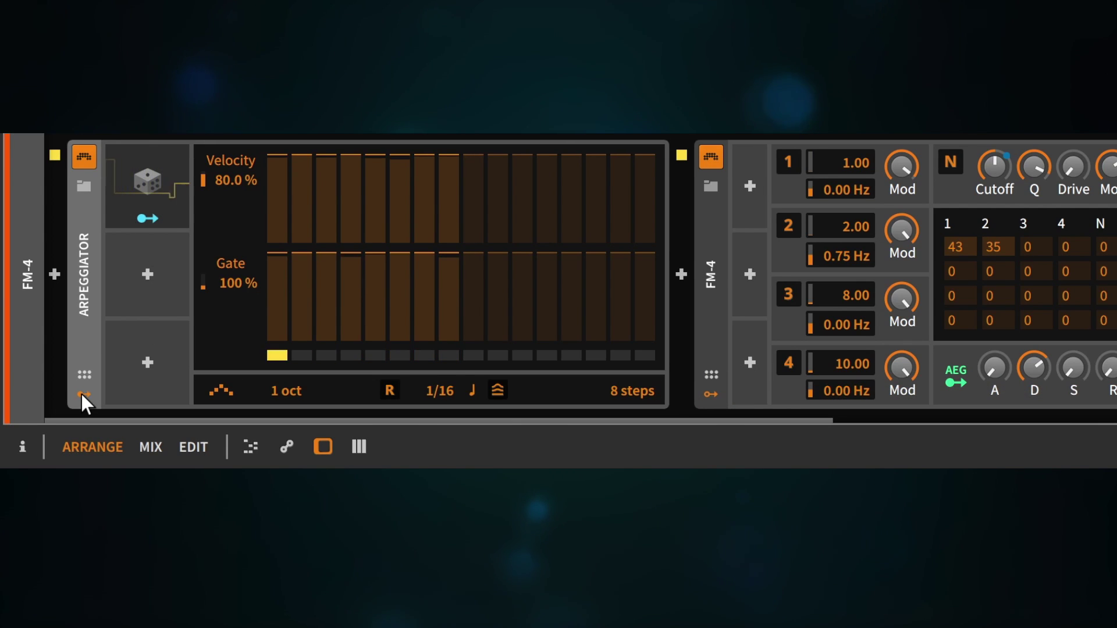
pyautogui.click(81, 394)
pyautogui.click(82, 396)
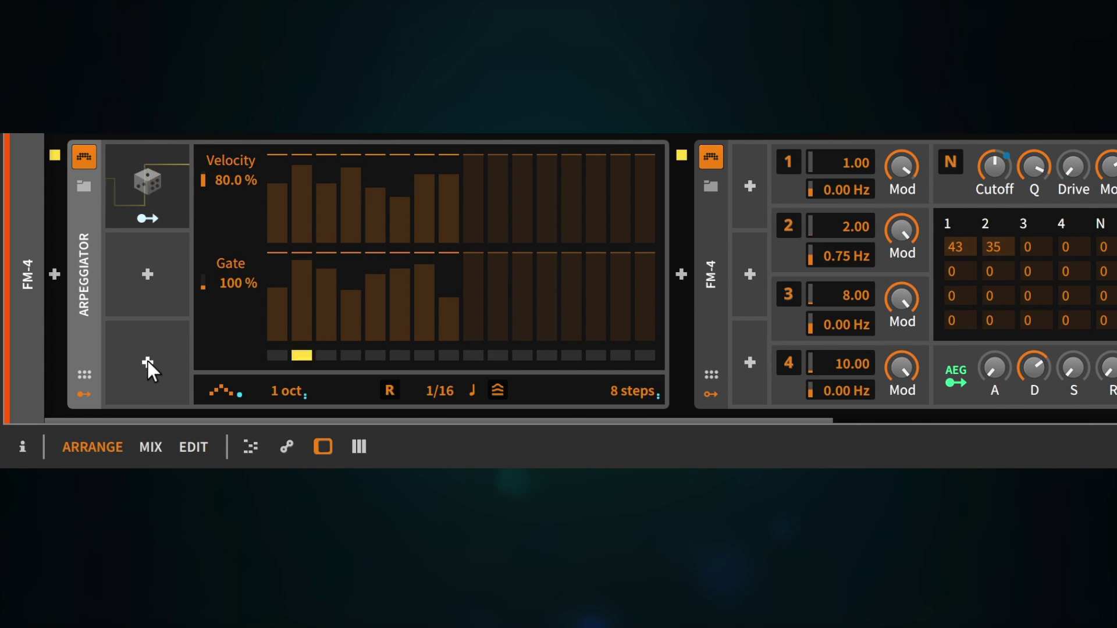
# Step: Insert an LFO modulator into the Arpeggiator's empty slot below the Random modulator
pyautogui.click(151, 270)
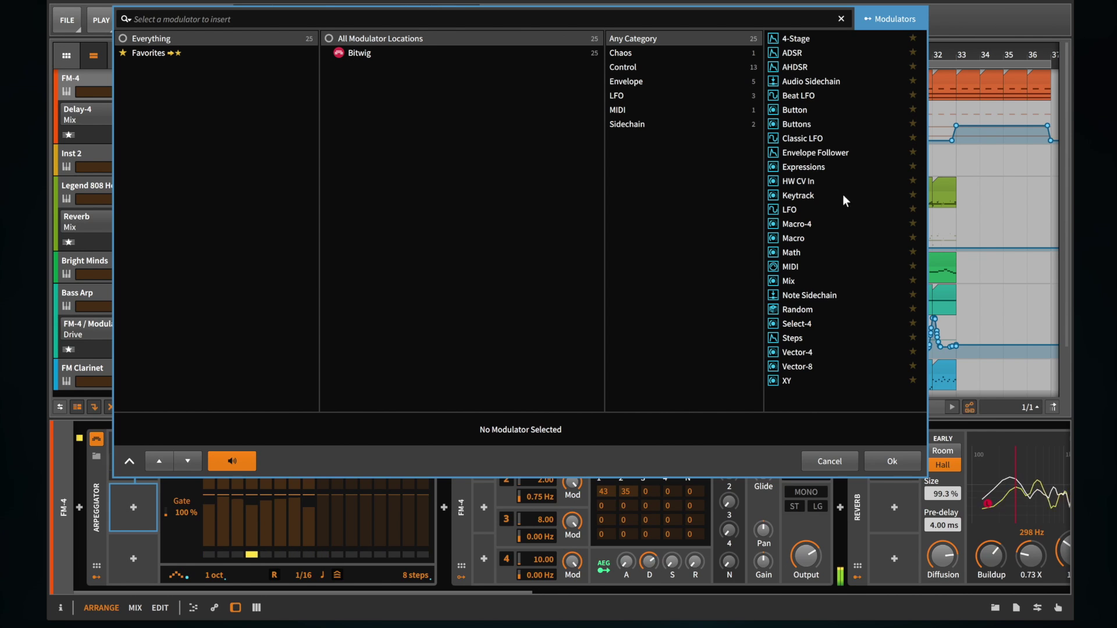
pyautogui.click(787, 209)
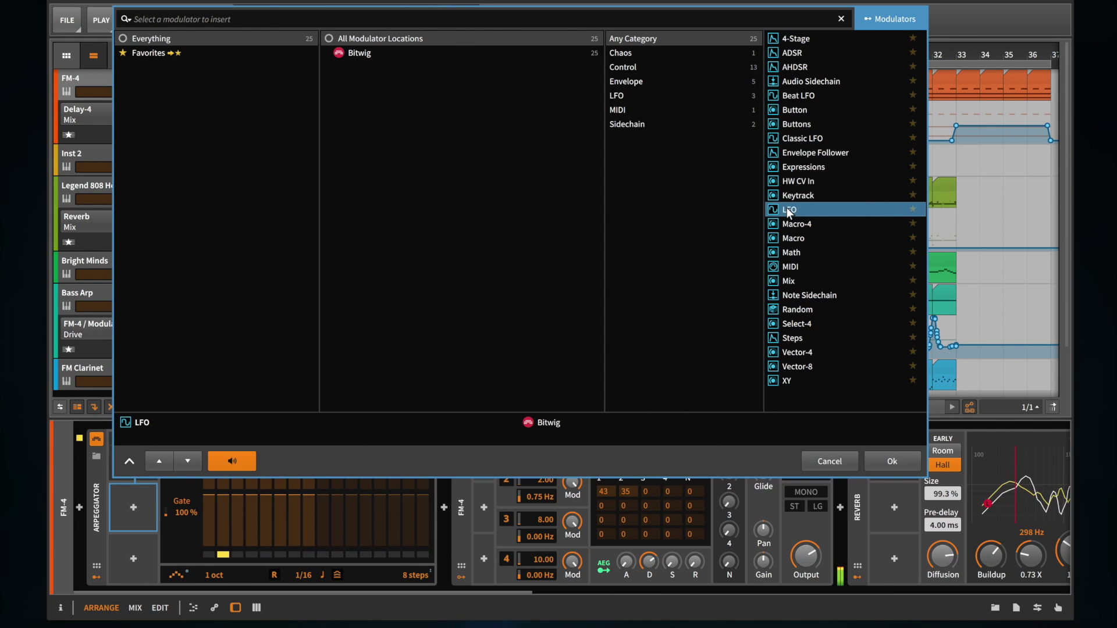
pyautogui.click(889, 464)
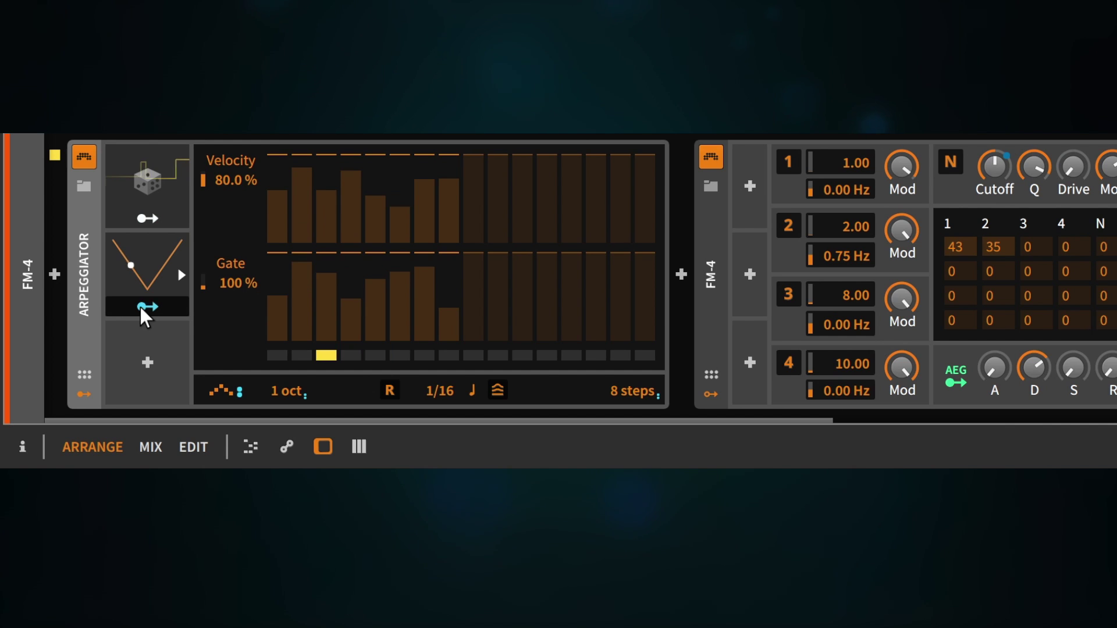
# Step: Toggle the LFO's modulation routing mode to examine which Arpeggiator parameters it can be assigned to
pyautogui.click(143, 309)
pyautogui.click(143, 307)
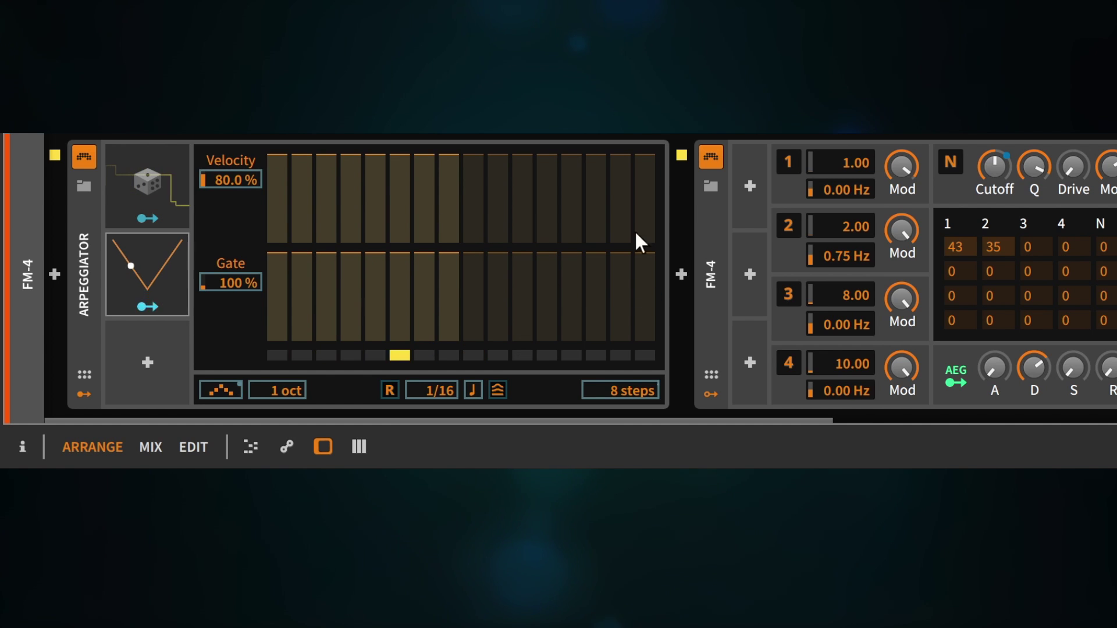
pyautogui.moveTo(384, 272)
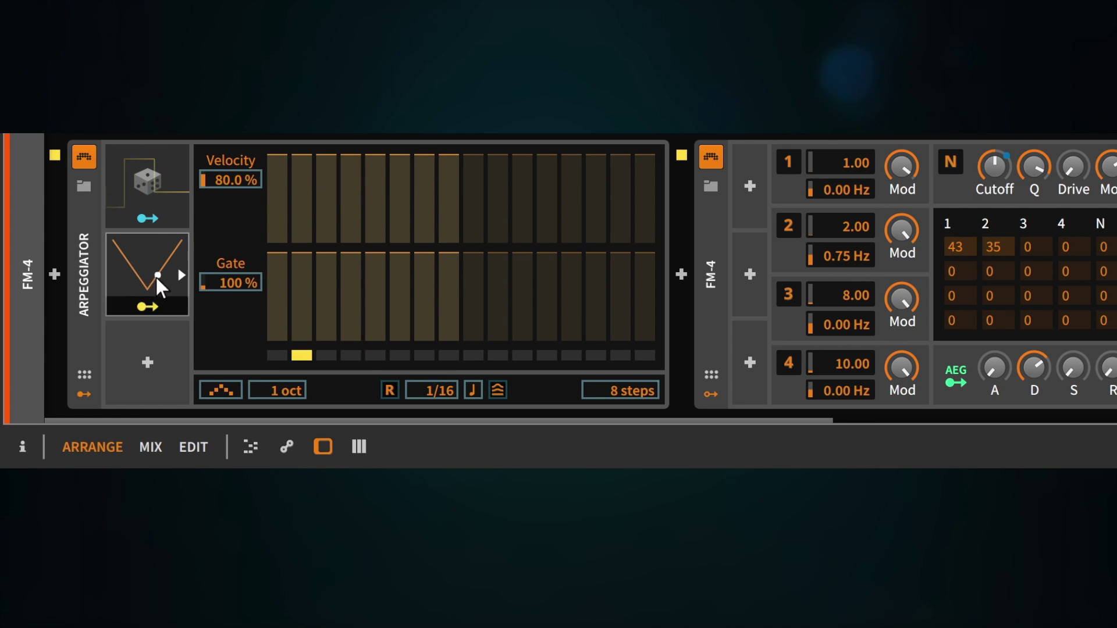
pyautogui.click(143, 308)
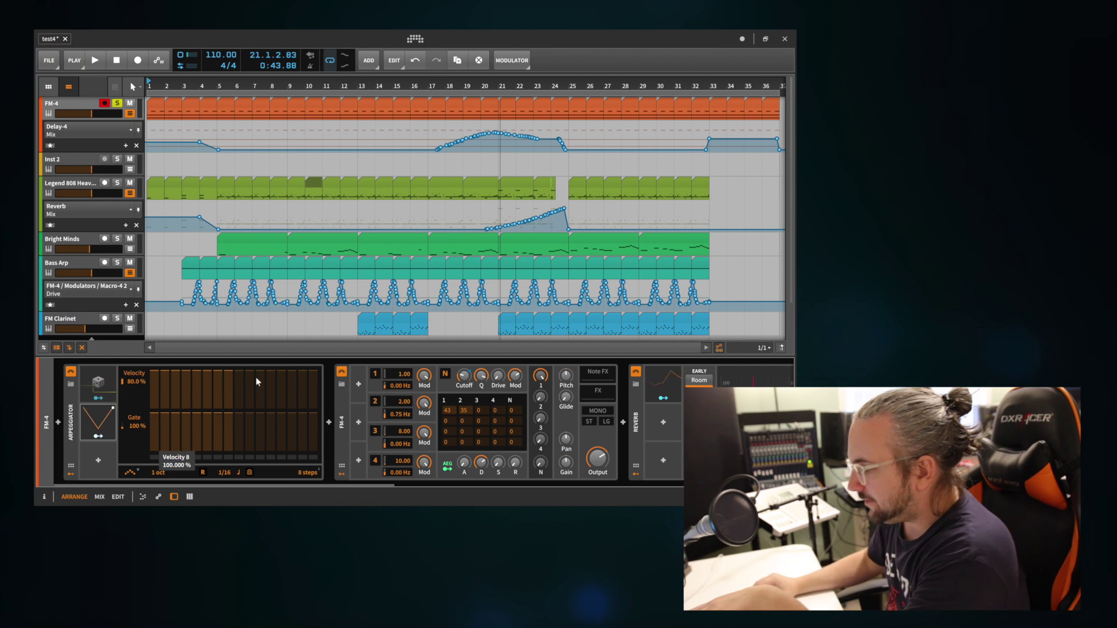
# Step: Examine the Reverb device in the FM-4 chain, including its modulator and Mix control
pyautogui.hscroll(5, 348, 403)
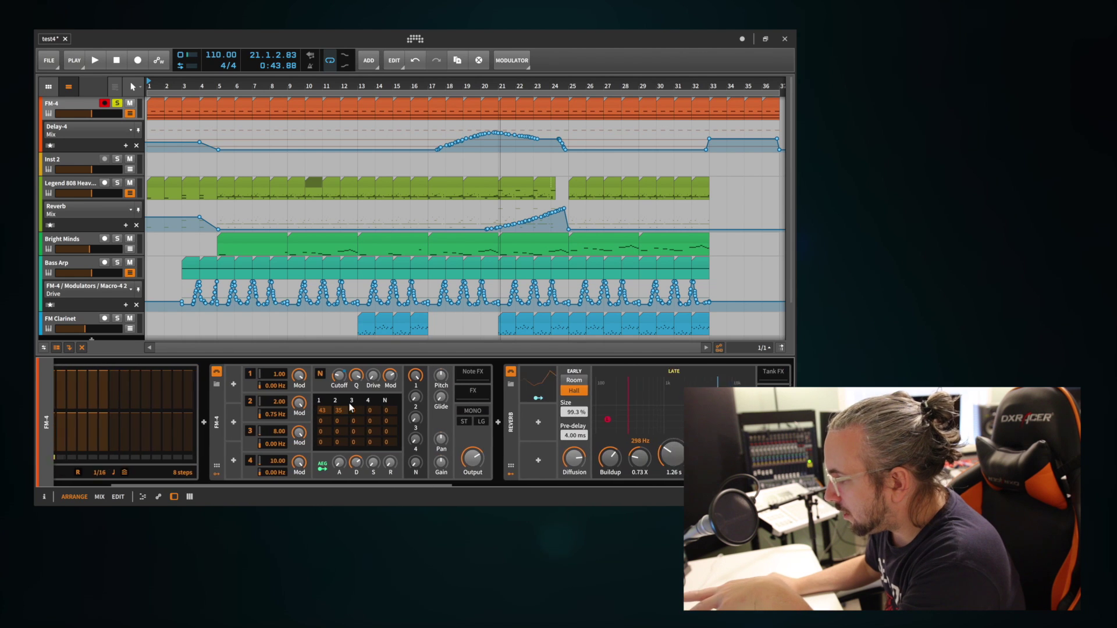
pyautogui.hscroll(5, 349, 408)
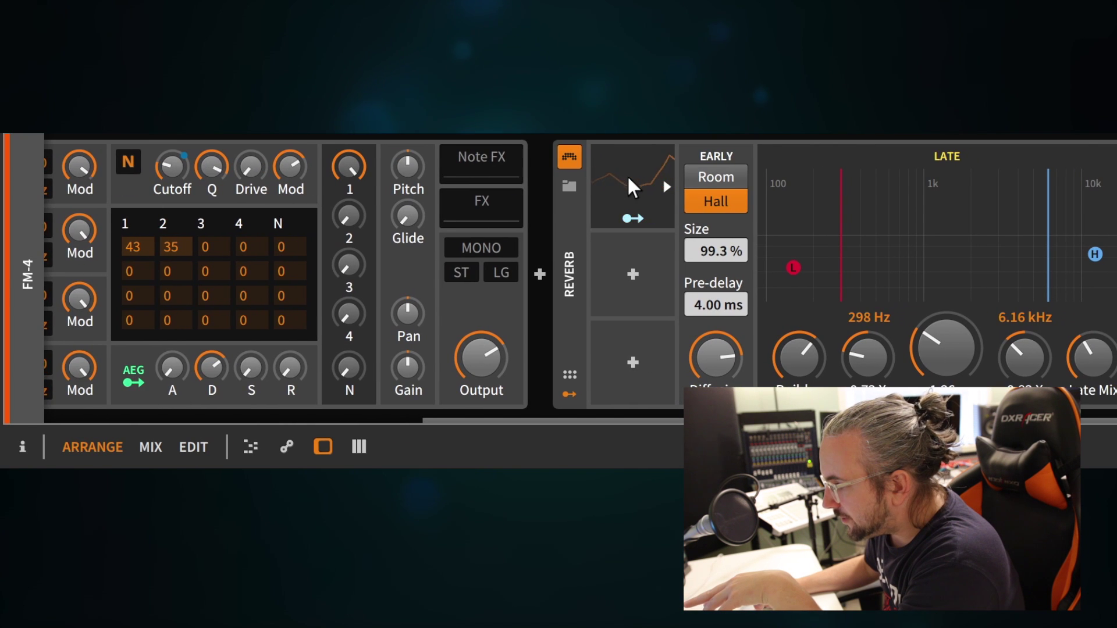
pyautogui.hscroll(3, 627, 175)
pyautogui.hscroll(3, 548, 175)
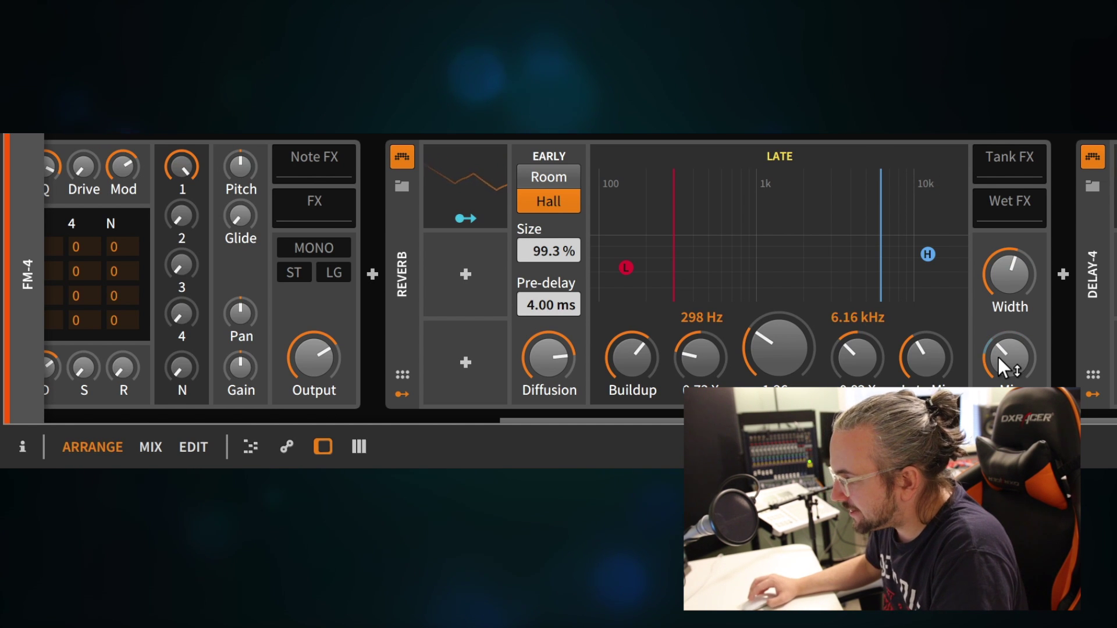
pyautogui.moveTo(997, 358)
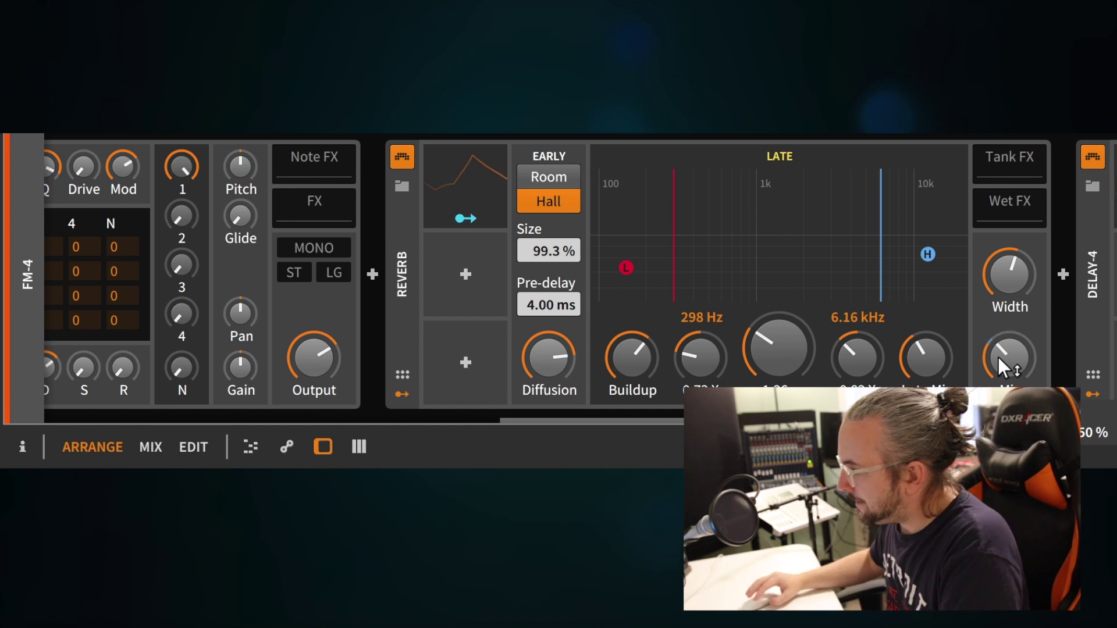
# Step: Examine the first Delay-4 device in the FM-4 chain, including its modulator and its feed, time and filter settings
pyautogui.hscroll(3, 1011, 310)
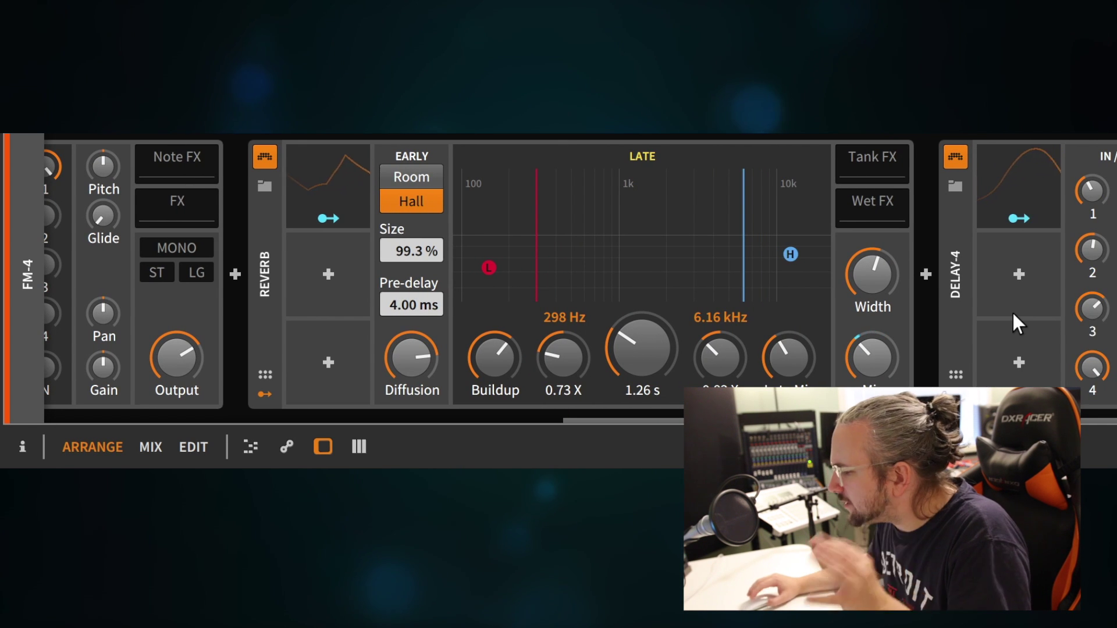
pyautogui.hscroll(6, 1011, 311)
pyautogui.hscroll(5, 1012, 311)
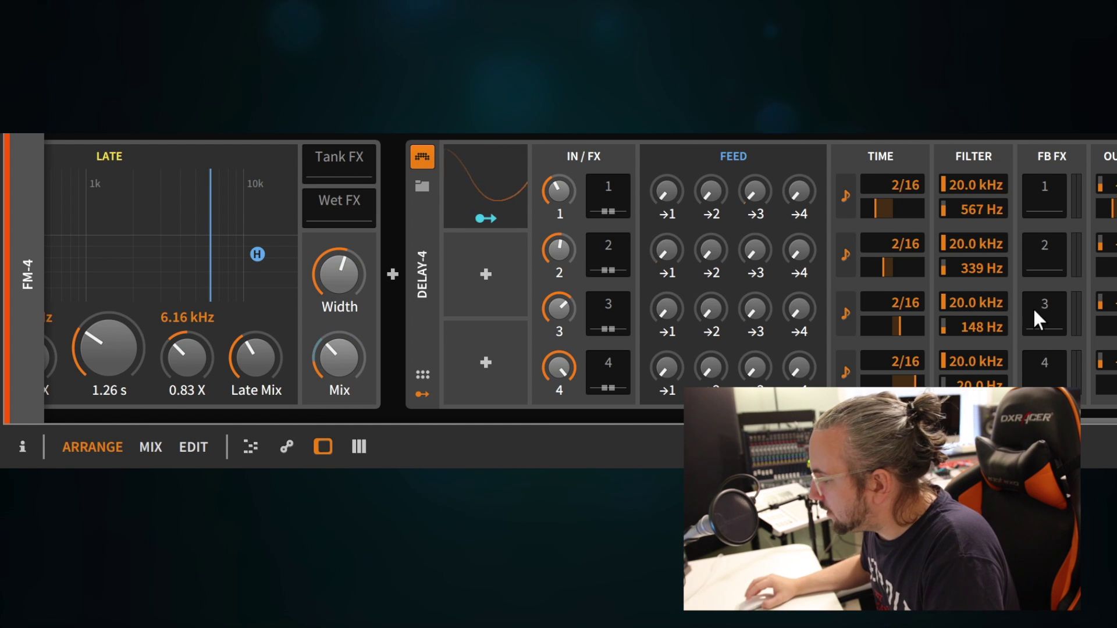
pyautogui.hscroll(5, 1043, 307)
pyautogui.hscroll(1, 1022, 308)
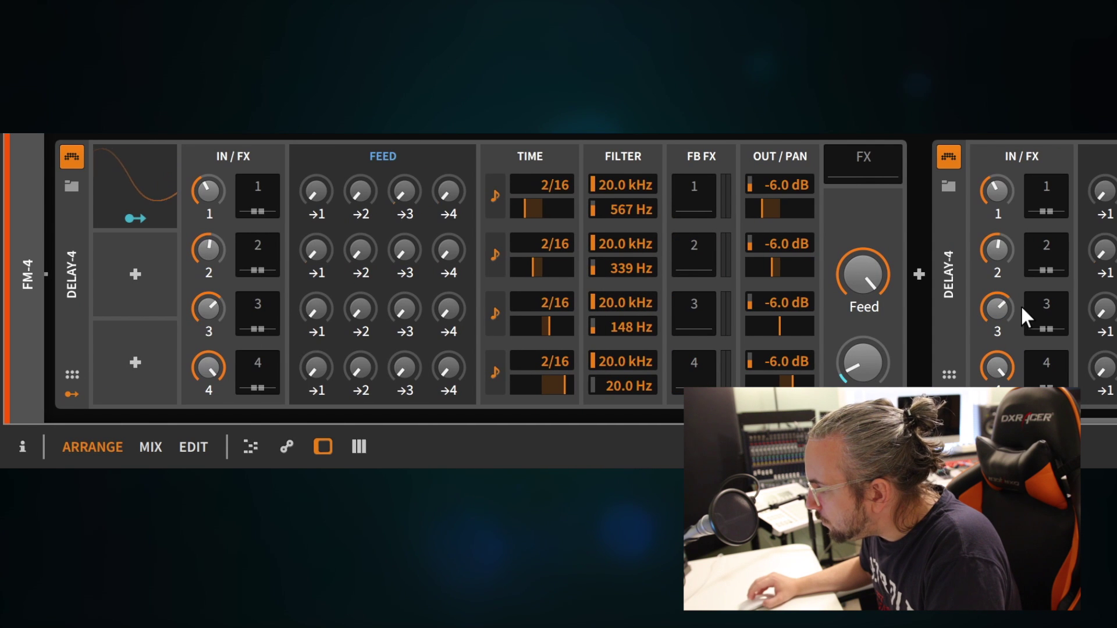
pyautogui.hscroll(-4, 1021, 305)
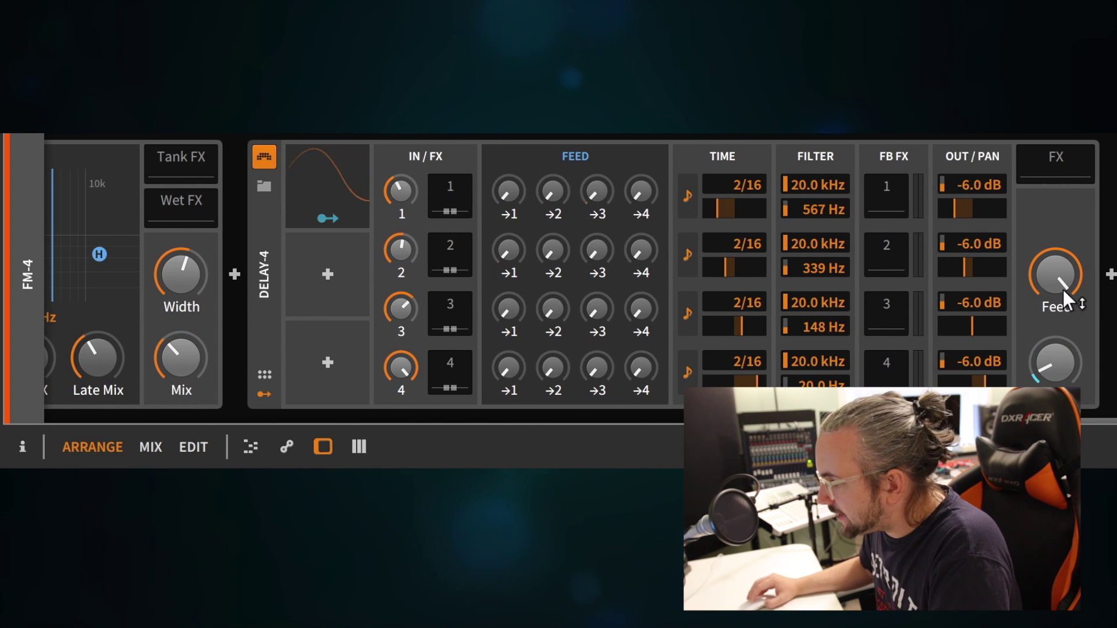
# Step: Select the Legend 808 drum track, set the play start to bar 5 and audition the Kick1, Snare and two Hi-Hat pads
pyautogui.click(330, 188)
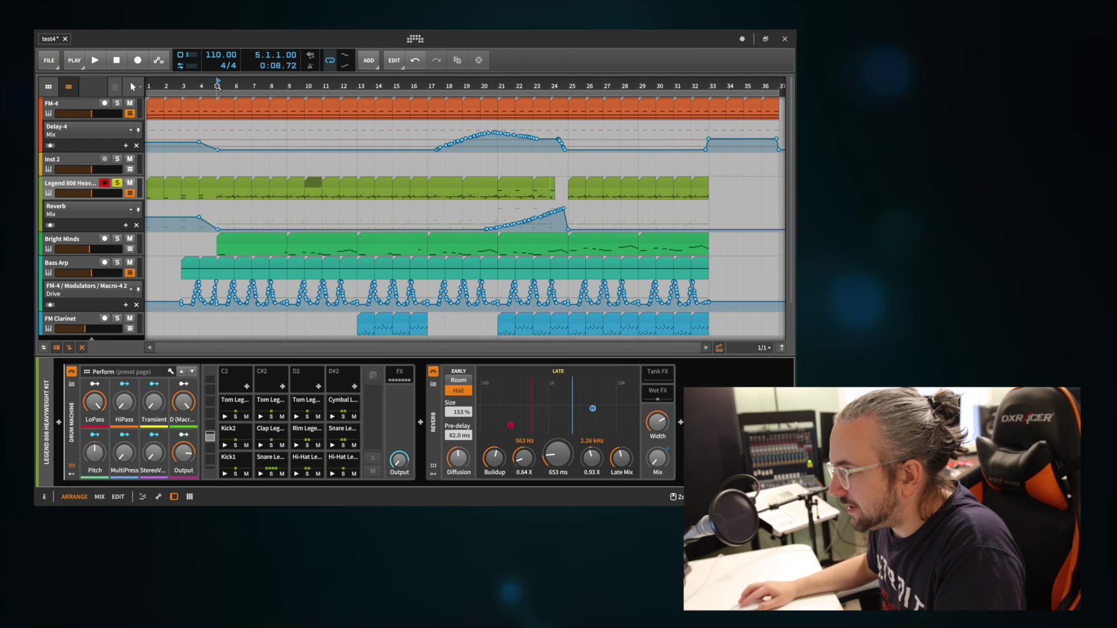
pyautogui.moveTo(218, 87); pyautogui.dragTo(216, 86)
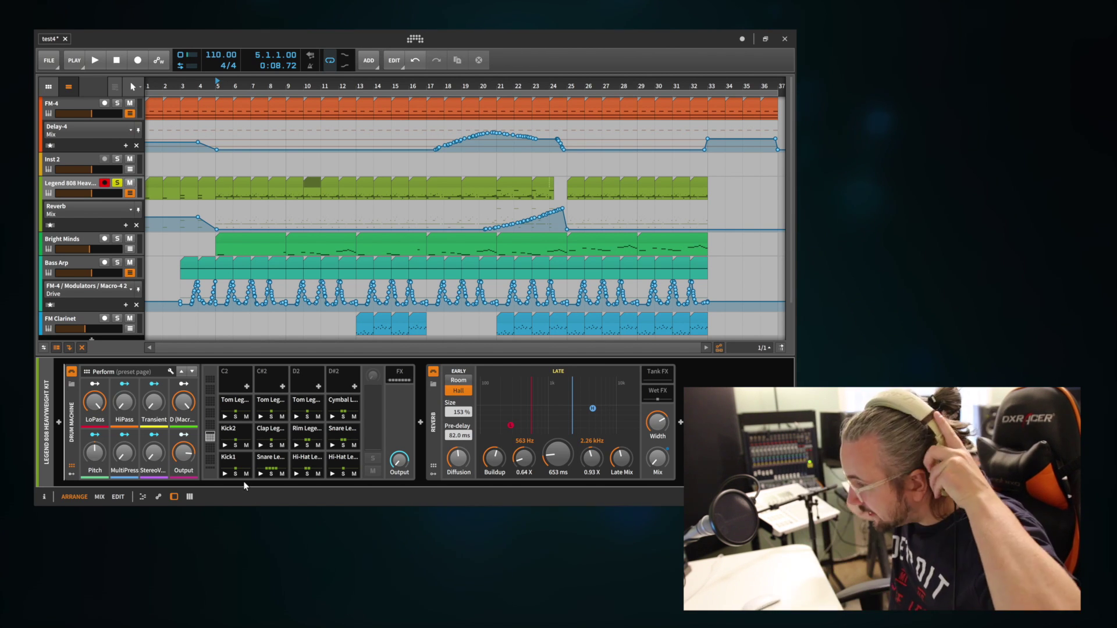
pyautogui.click(225, 474)
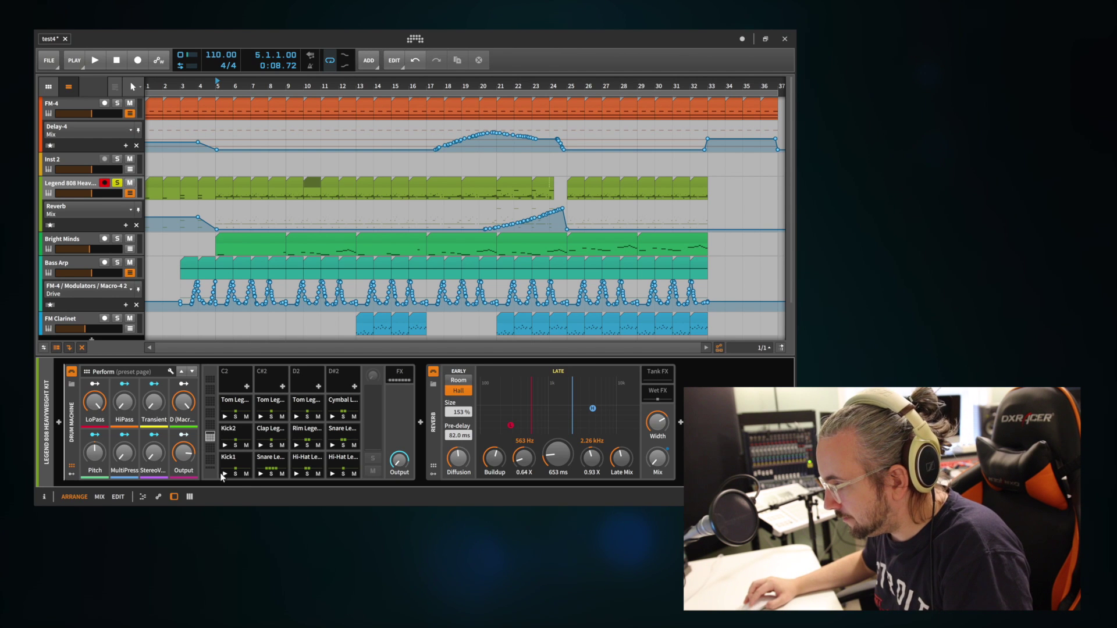
pyautogui.click(260, 474)
pyautogui.click(296, 473)
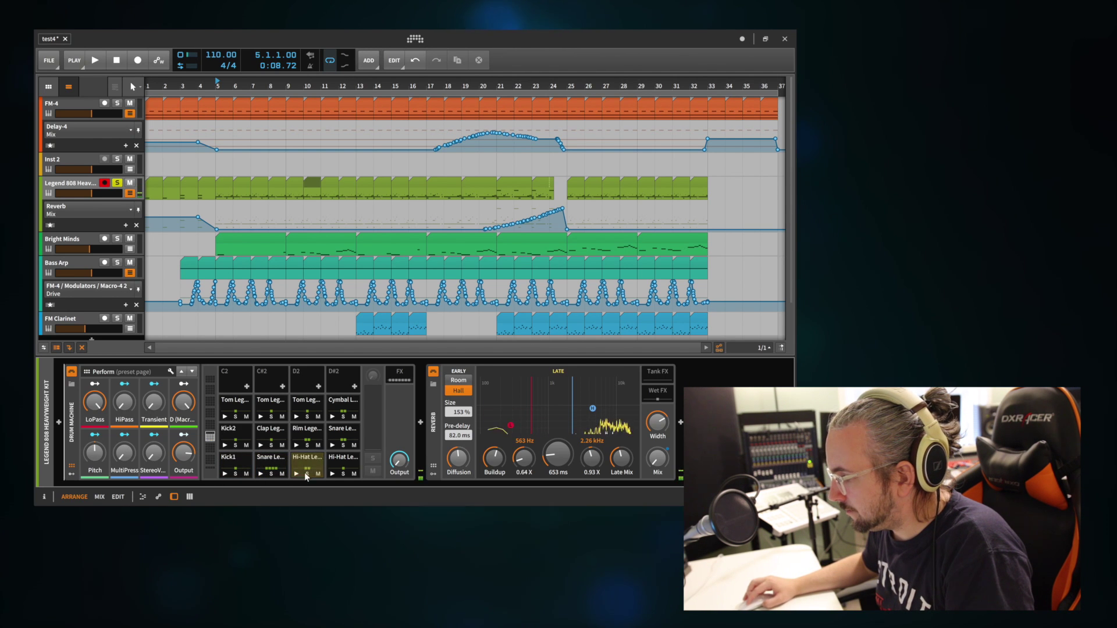
pyautogui.click(332, 474)
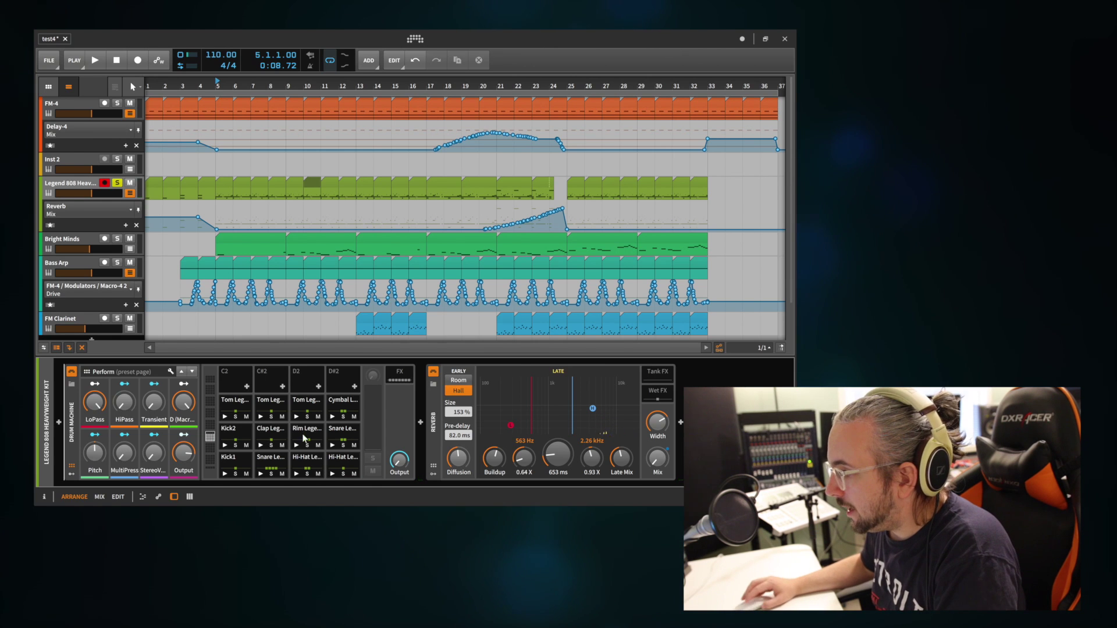
# Step: Play the soloed drum track from bar 5 and sweep the Drum Machine's LoPass and Pitch macros to hear their effect
pyautogui.moveTo(219, 87); pyautogui.dragTo(220, 87)
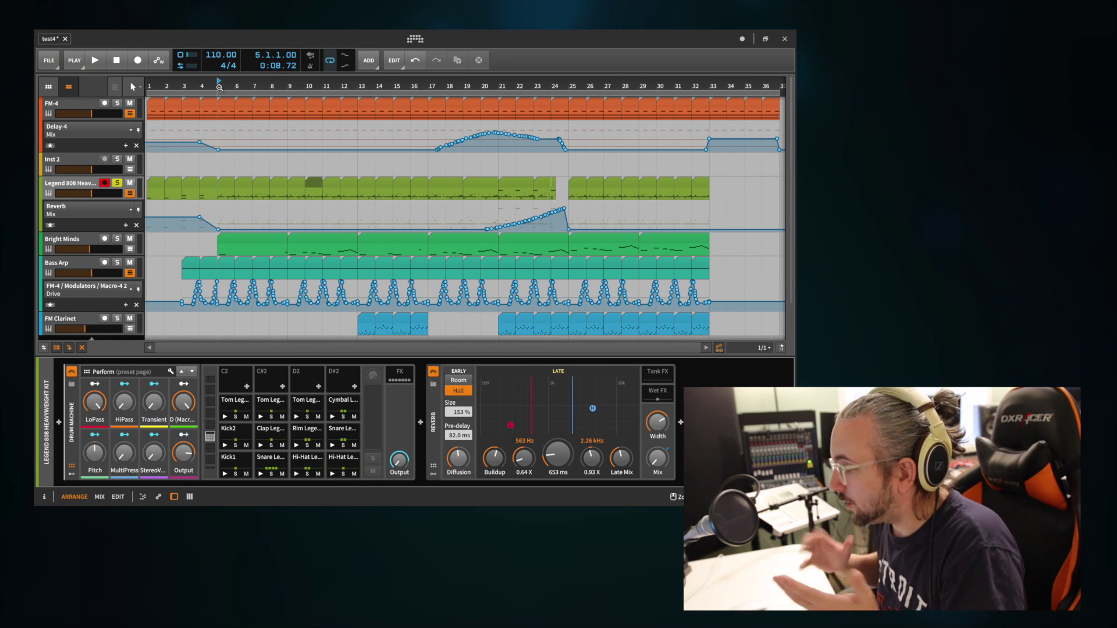
pyautogui.press('space')
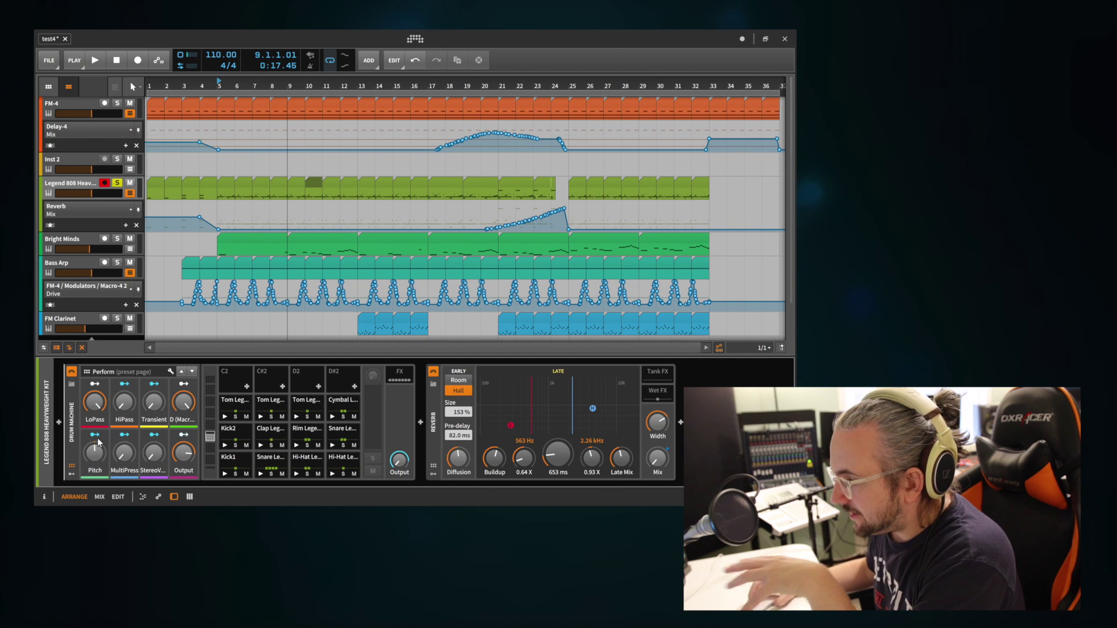
pyautogui.moveTo(94, 401)
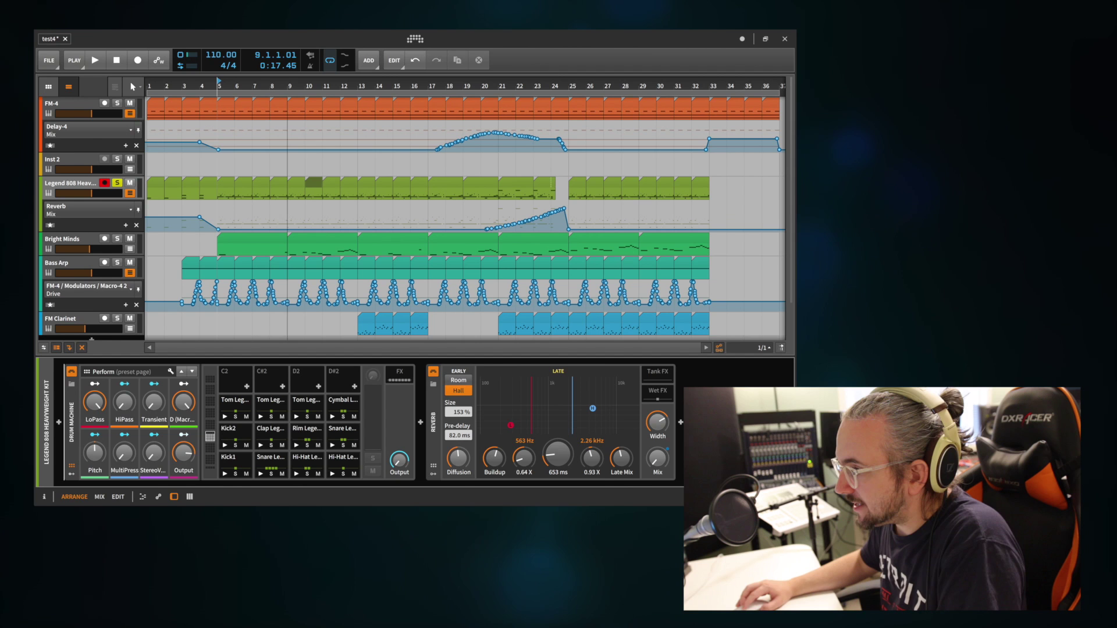
pyautogui.click(219, 88)
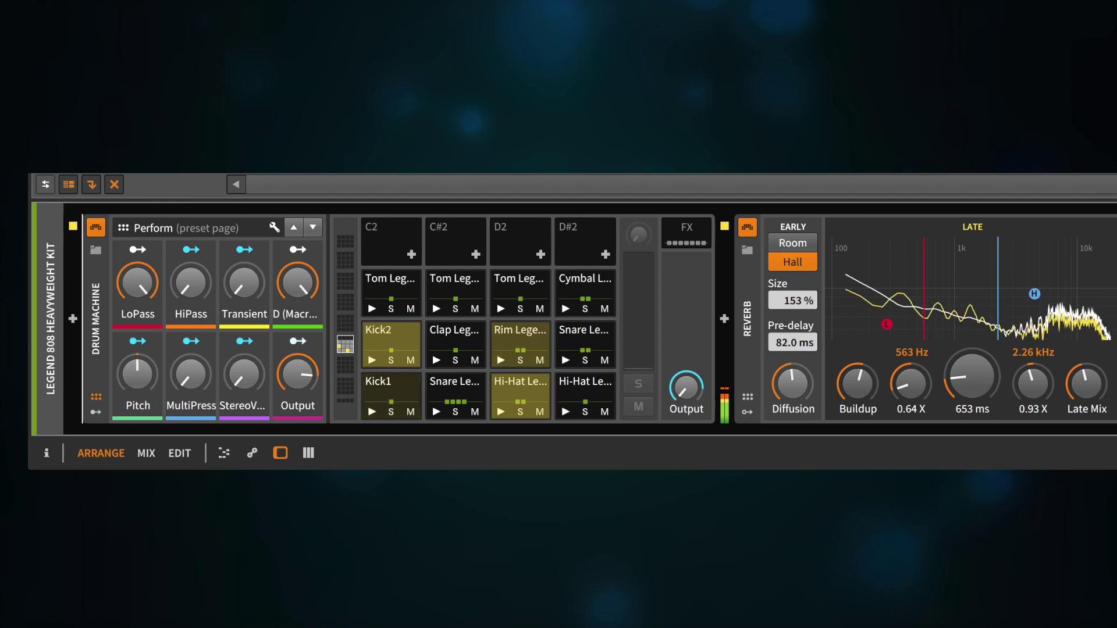
pyautogui.moveTo(93, 412)
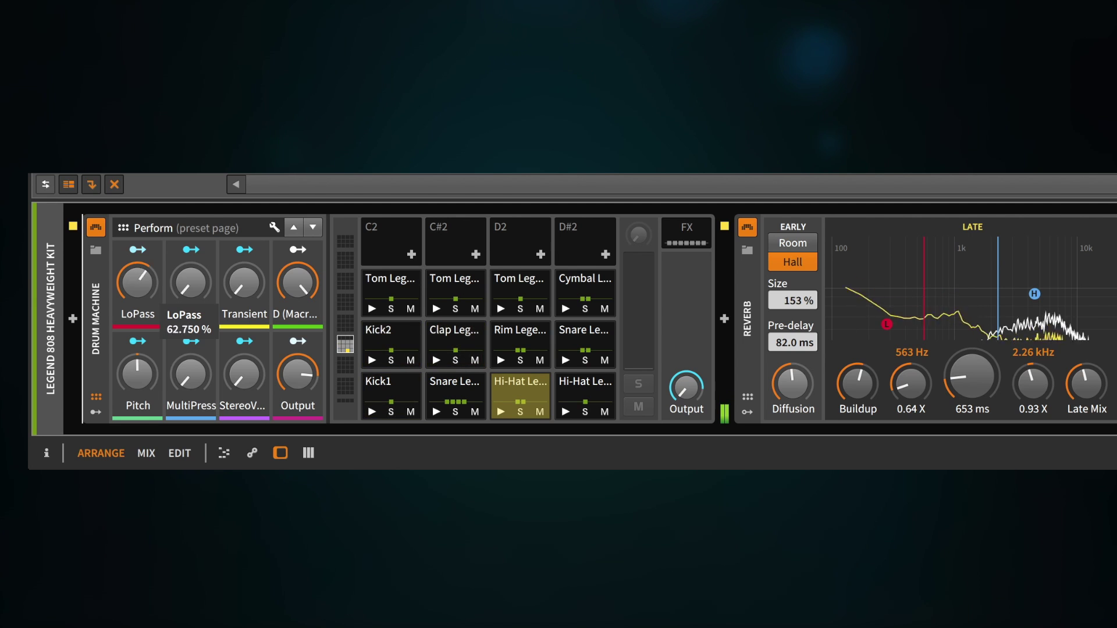
pyautogui.moveTo(194, 288)
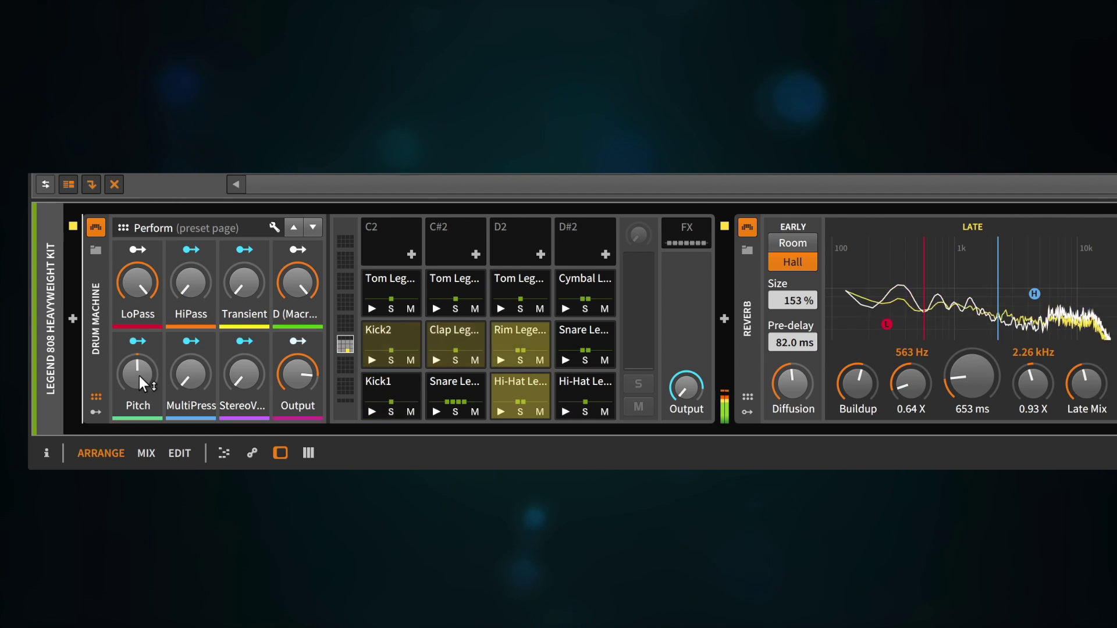
pyautogui.moveTo(138, 378)
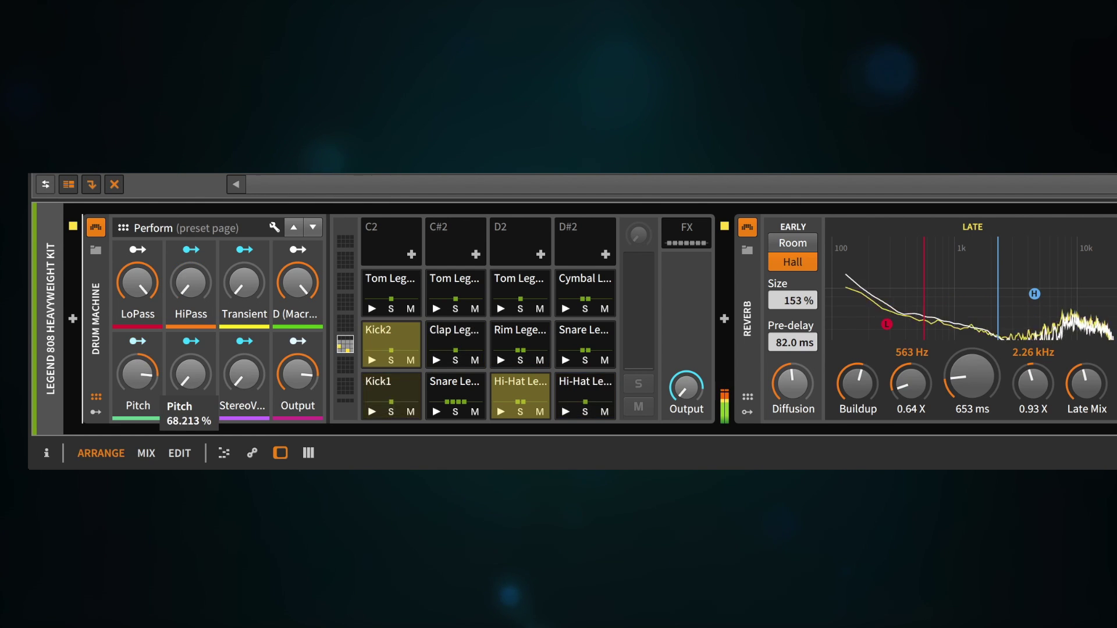
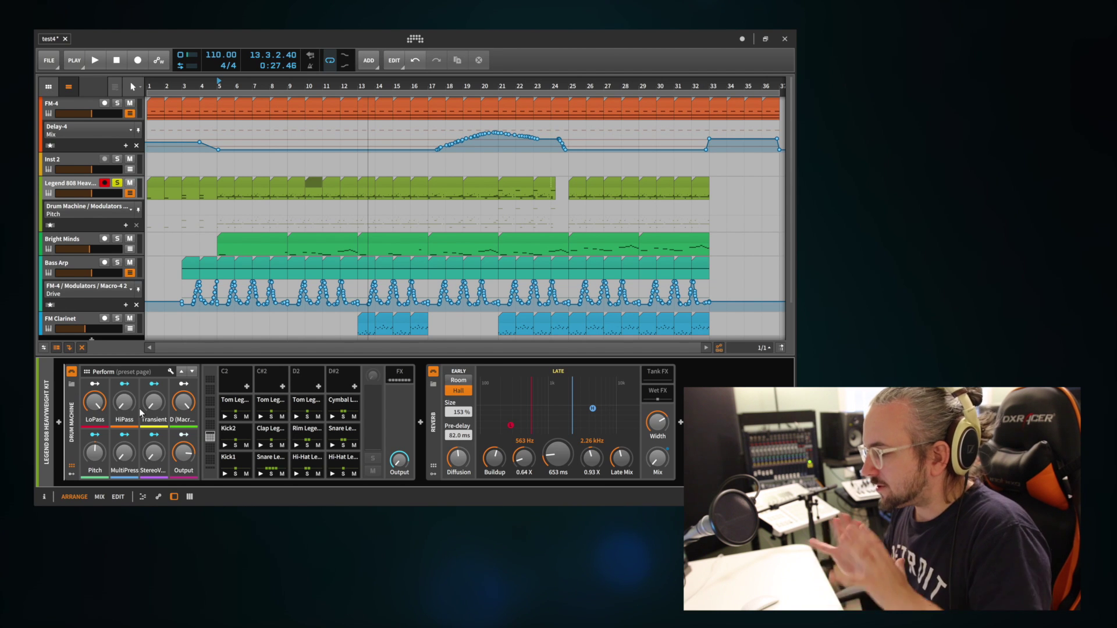
# Step: Record a HiPass macro sweep as arranger automation on the unsoloed drum track, playing from bar 5, and play the result back
pyautogui.click(217, 87)
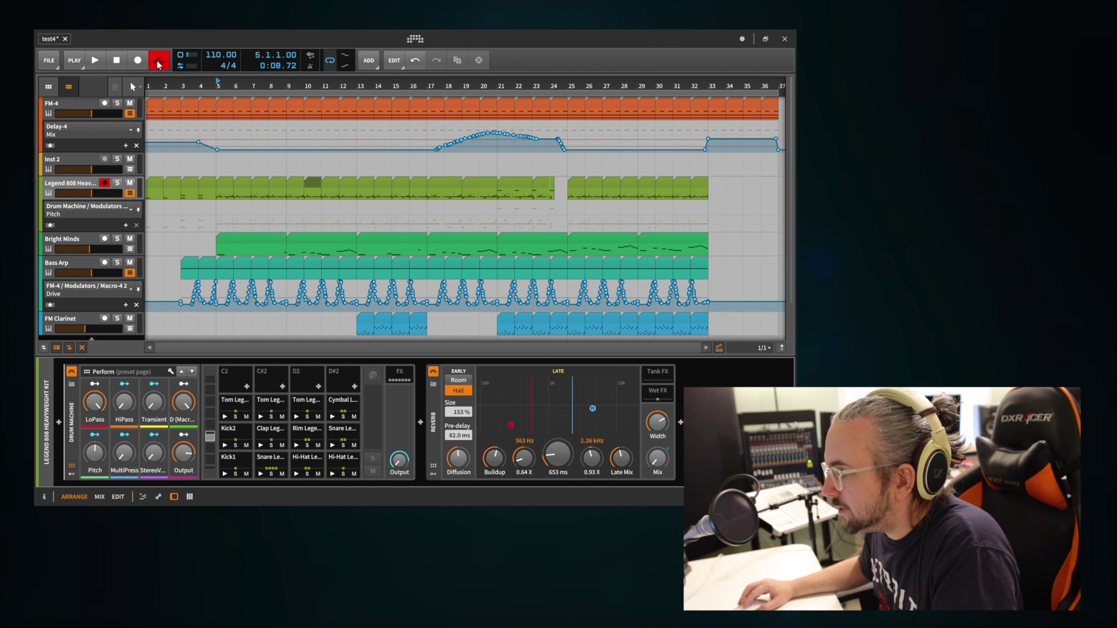
pyautogui.click(100, 62)
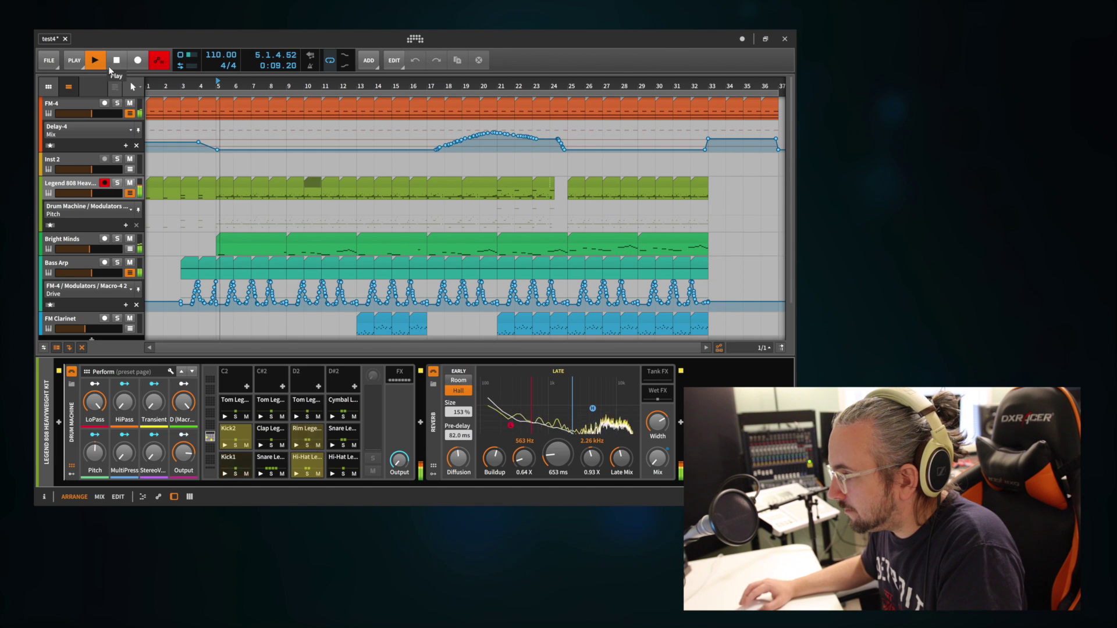
pyautogui.click(125, 407)
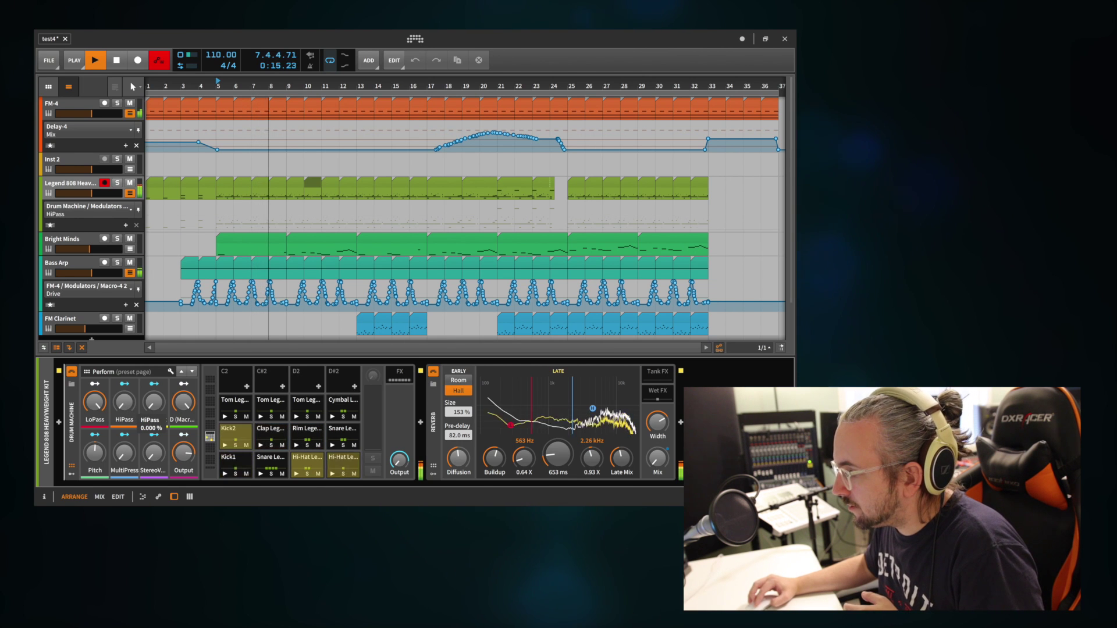
pyautogui.moveTo(124, 408); pyautogui.dragTo(124, 393)
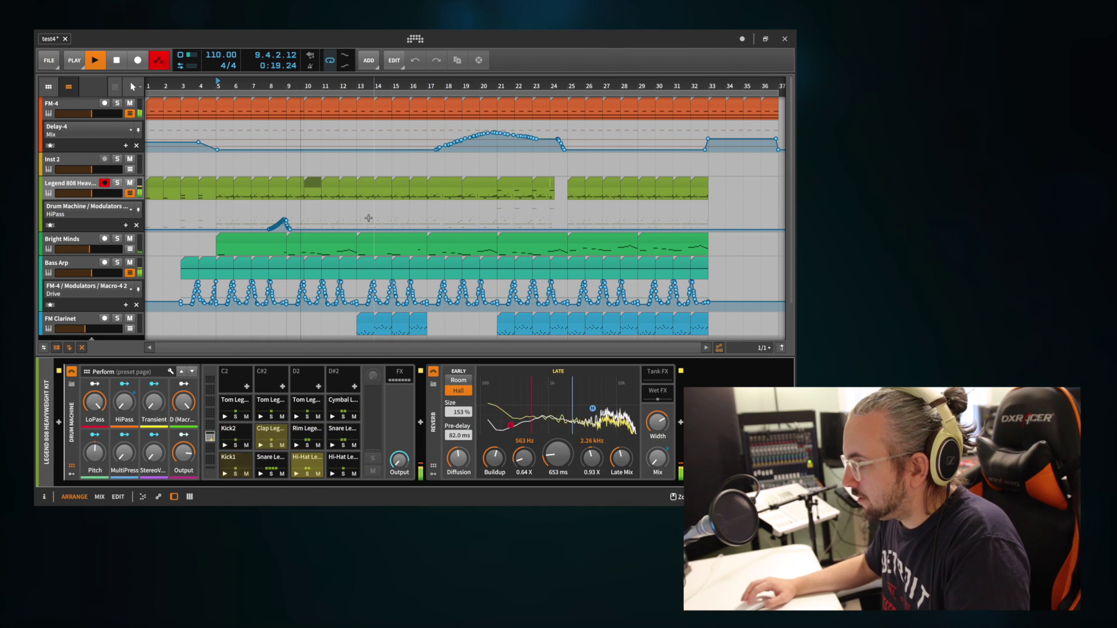
pyautogui.press('space')
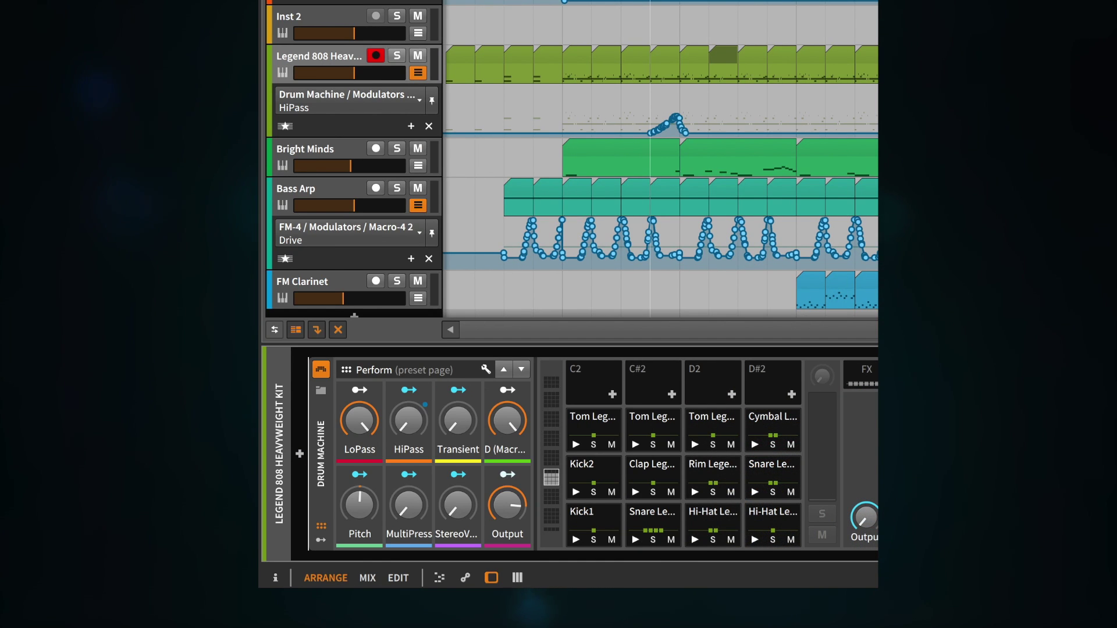
pyautogui.press('space')
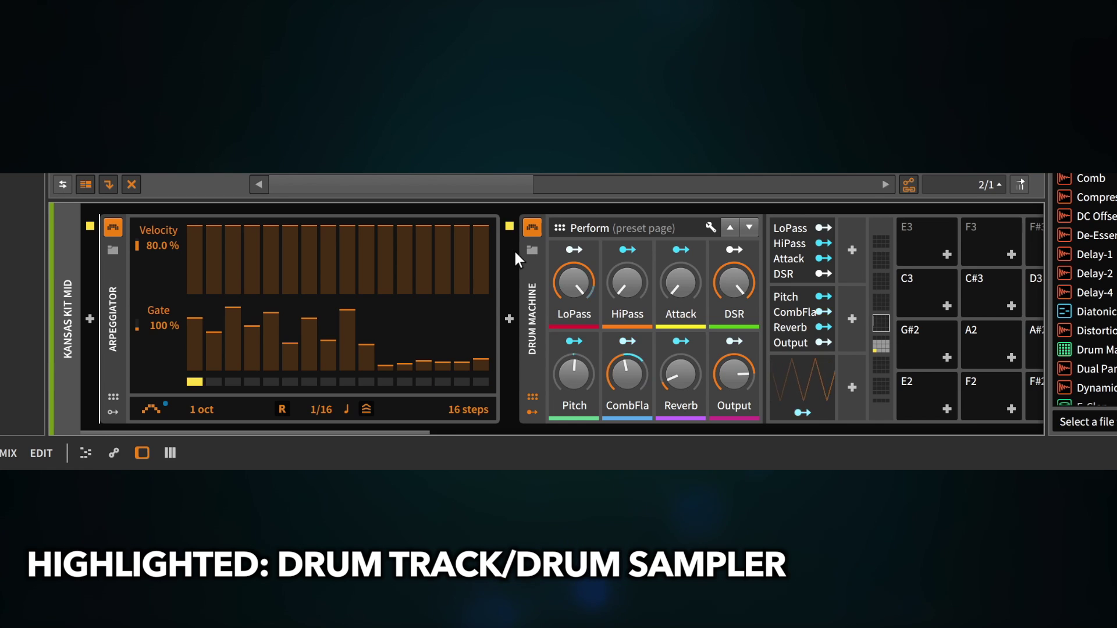
# Step: Examine the Kansas Kit Mid chain during playback, including the Drum Machine's pad banks, Compressor, Chorus and Bit-8
pyautogui.hscroll(5, 514, 249)
pyautogui.hscroll(1, 515, 251)
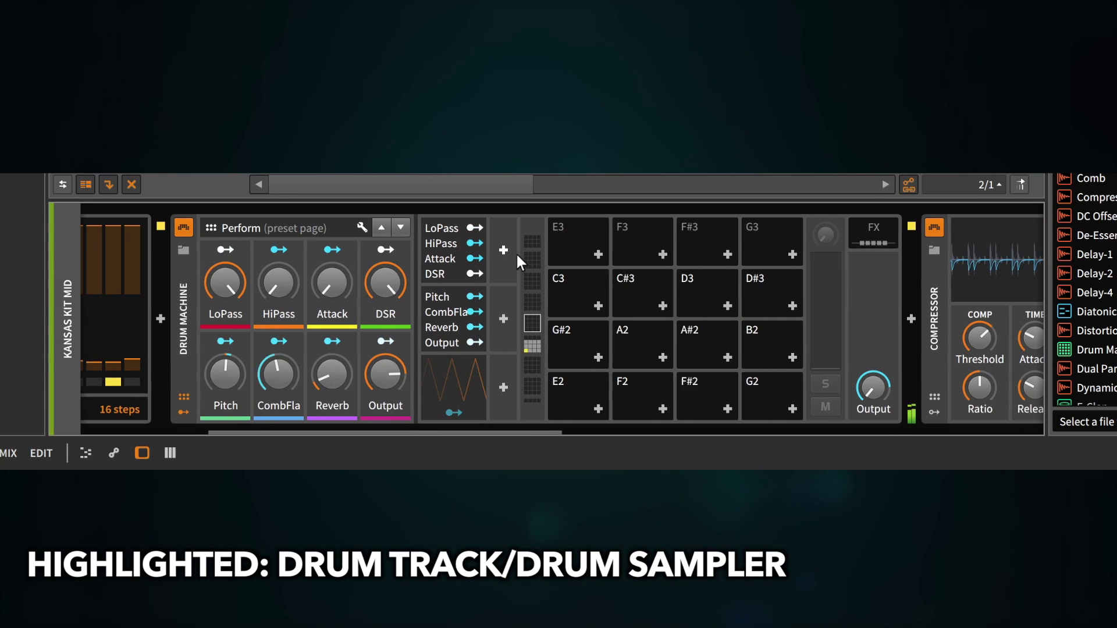
pyautogui.scroll(-4, 515, 254)
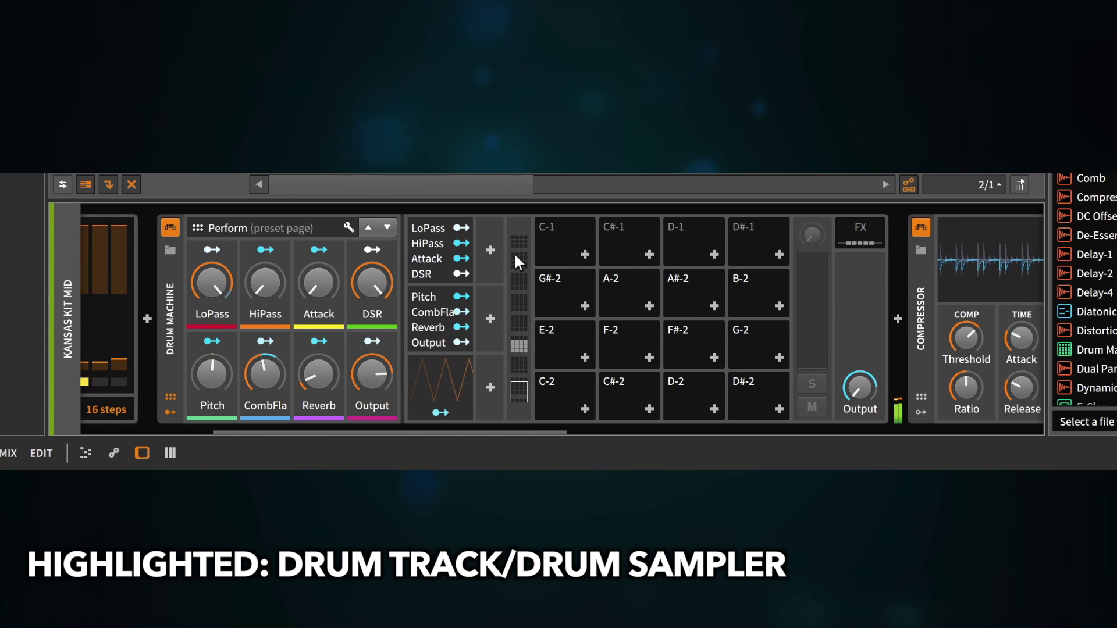
pyautogui.click(515, 255)
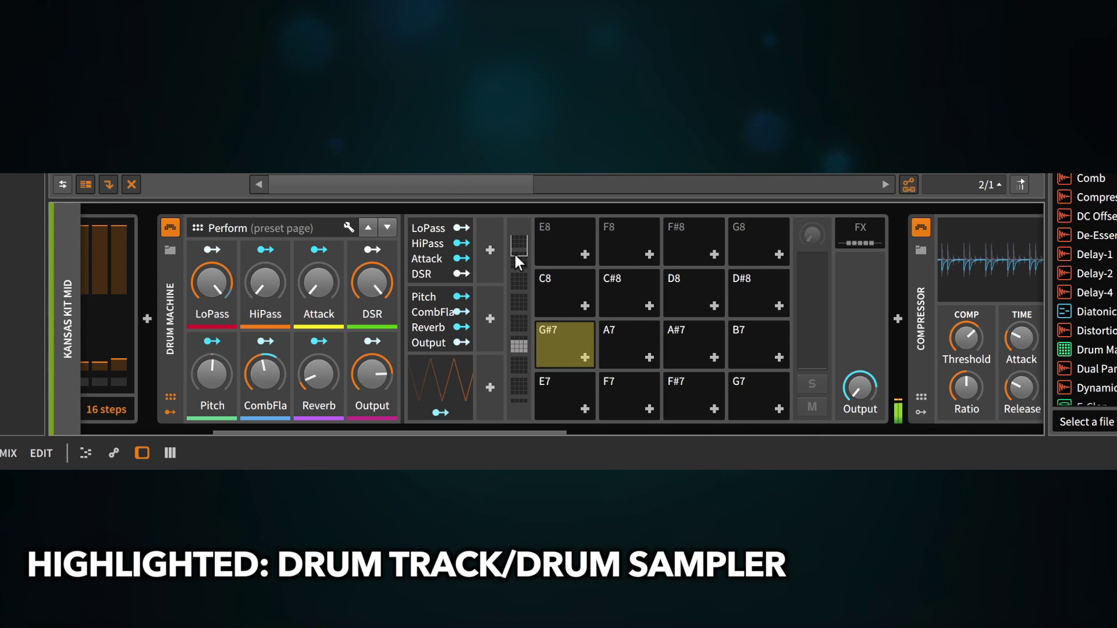
pyautogui.click(523, 344)
pyautogui.hscroll(10, 911, 309)
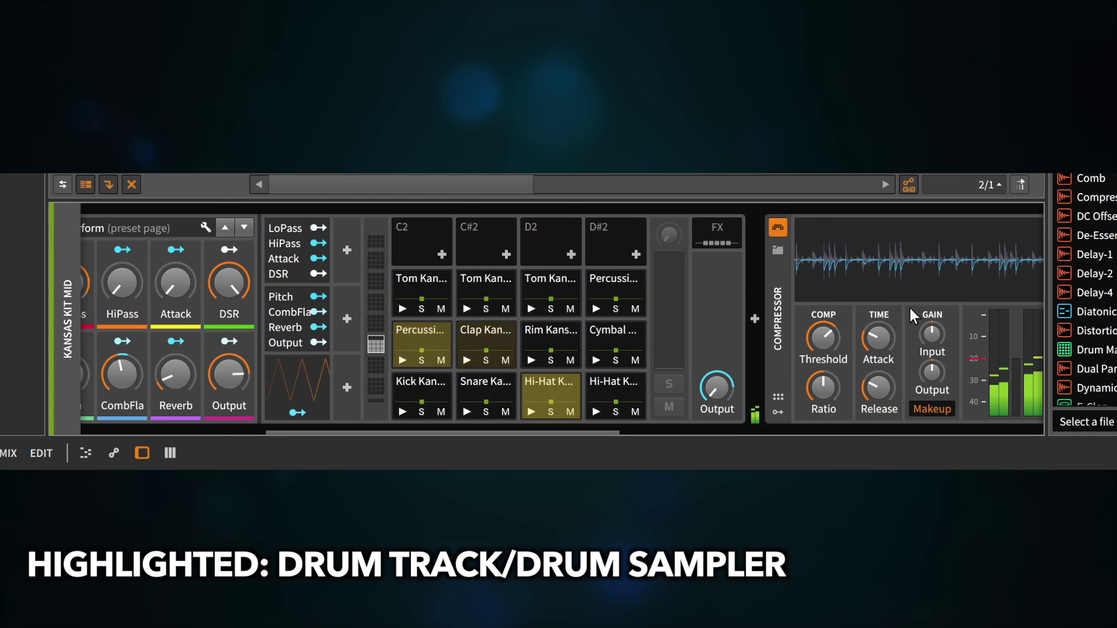
pyautogui.hscroll(10, 911, 310)
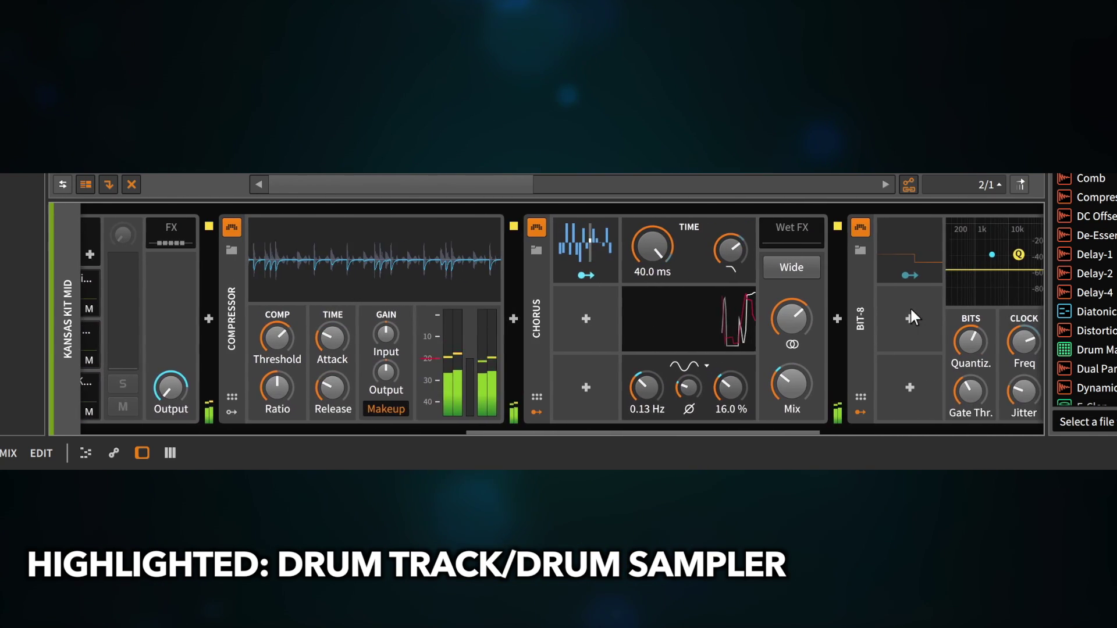
pyautogui.hscroll(5, 914, 317)
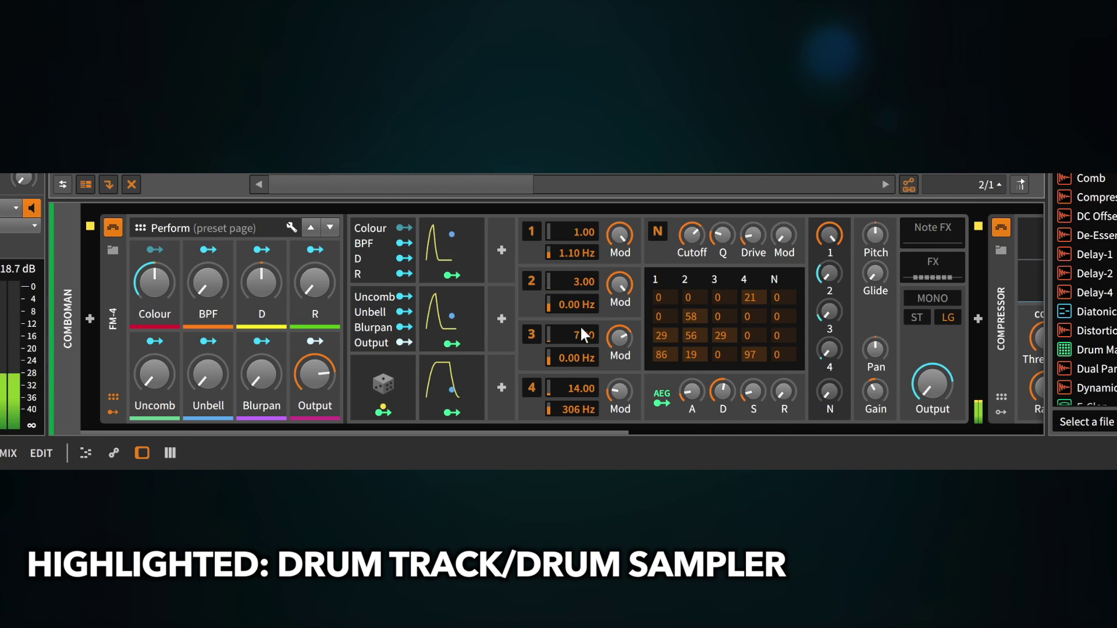
# Step: Examine the Comboman track's device chain from the FM-4 through the Compressor to the EQ-5 and back
pyautogui.hscroll(8, 598, 317)
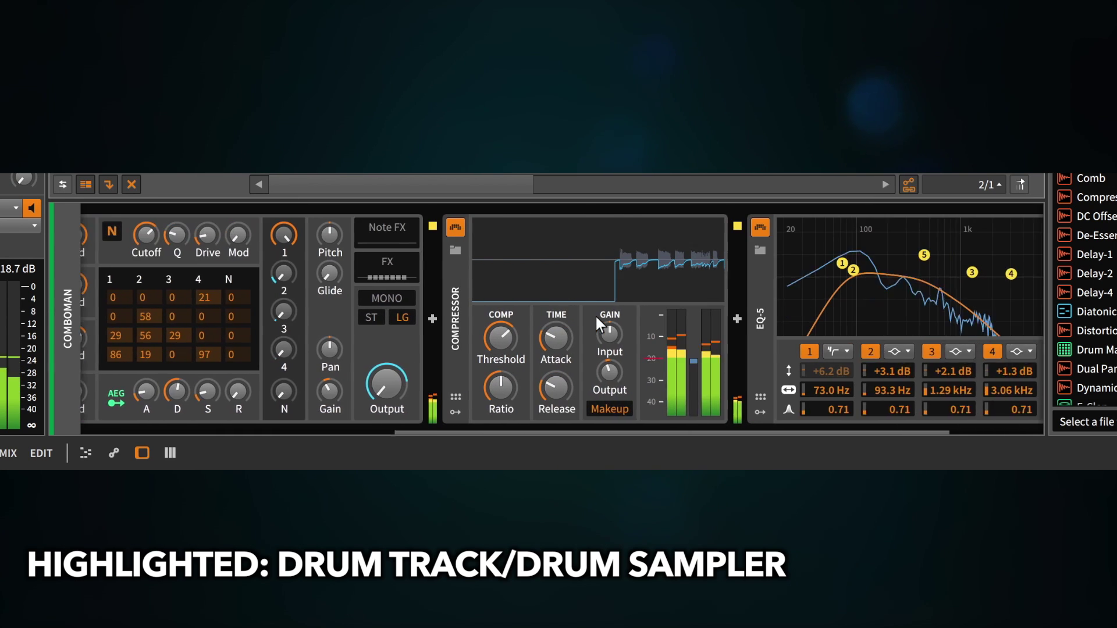
pyautogui.hscroll(3, 596, 316)
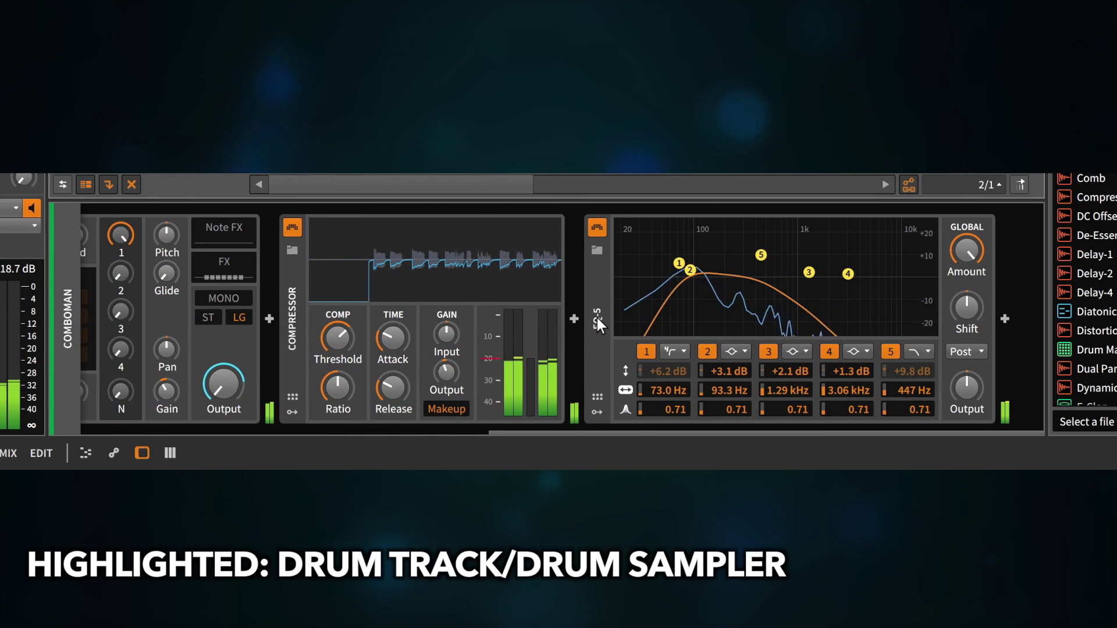
pyautogui.hscroll(-8, 597, 318)
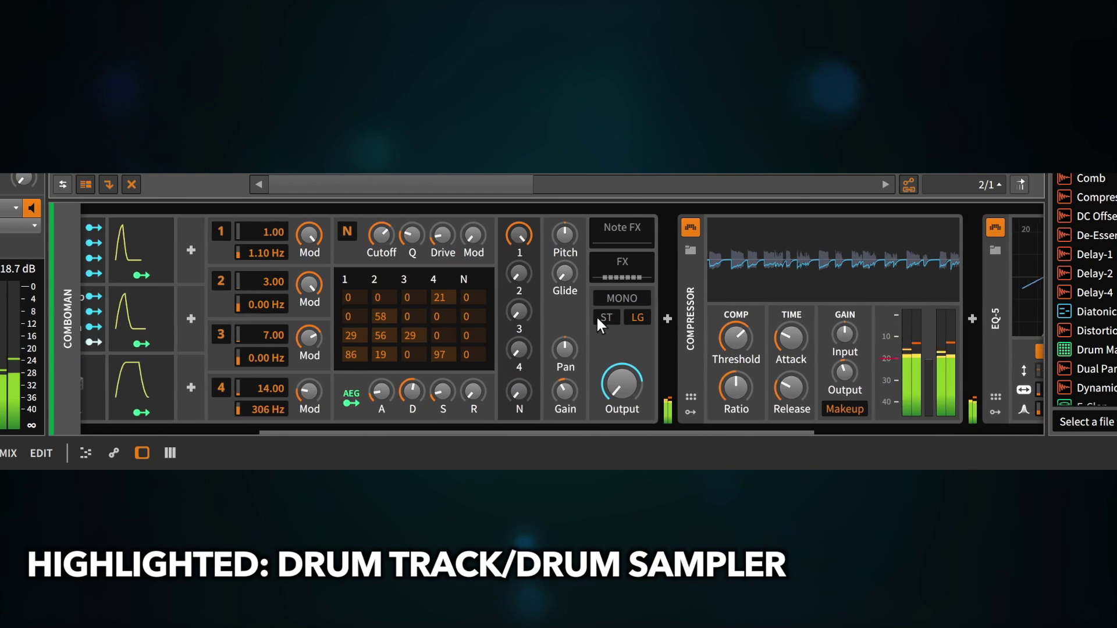
pyautogui.hscroll(-8, 597, 318)
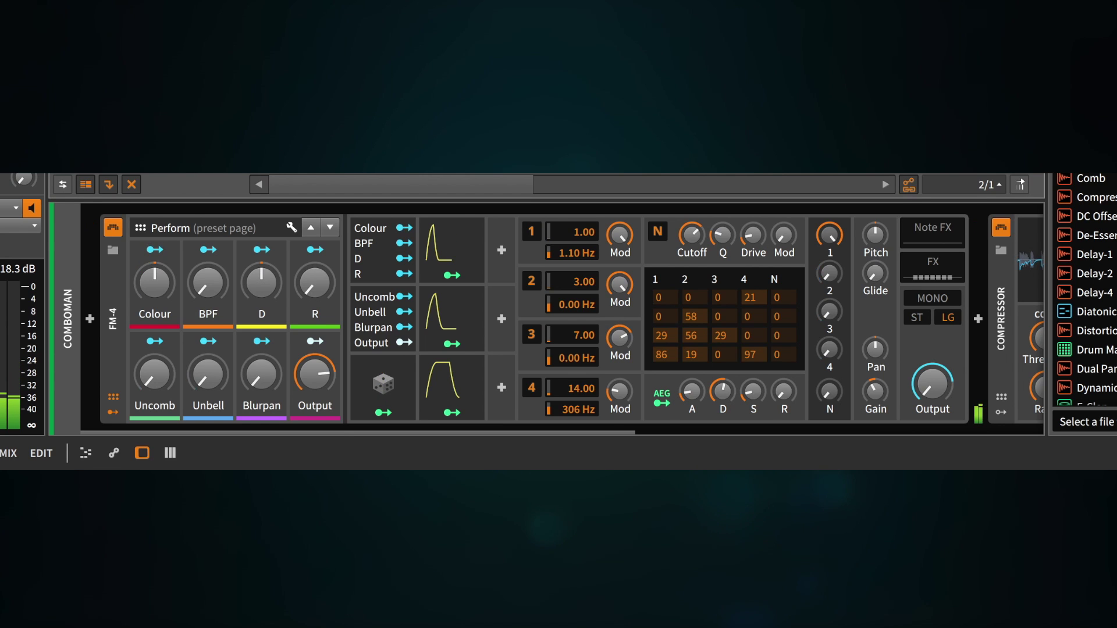
# Step: Step through the Dazen Keys and Dusty Keys tracks to view their Arpeggiator and Polysynth devices
pyautogui.press('Down')
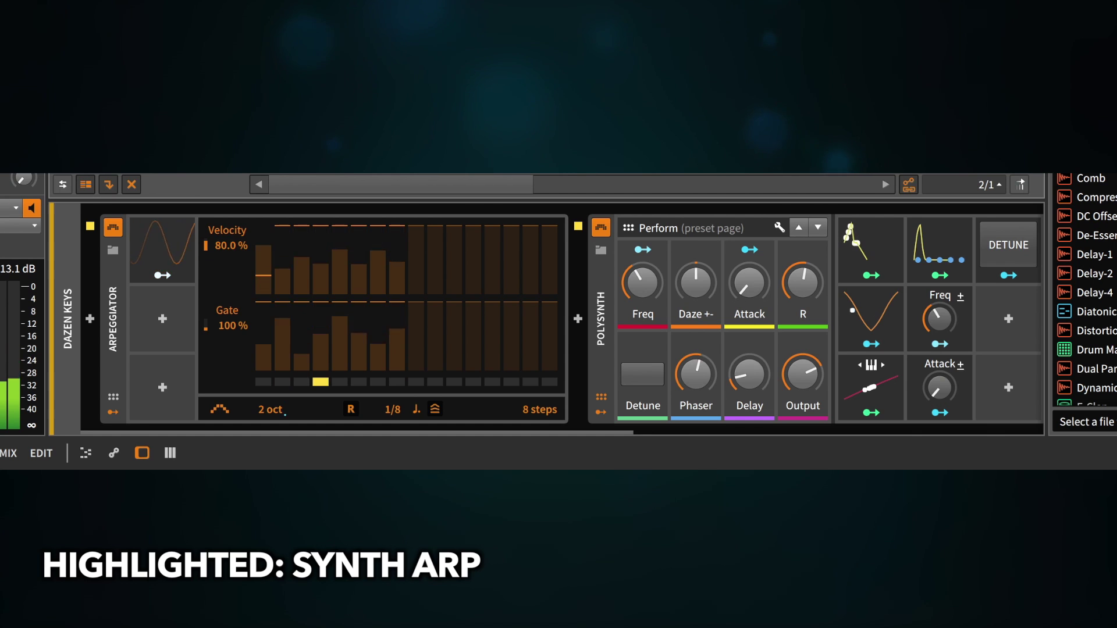
pyautogui.press('Down')
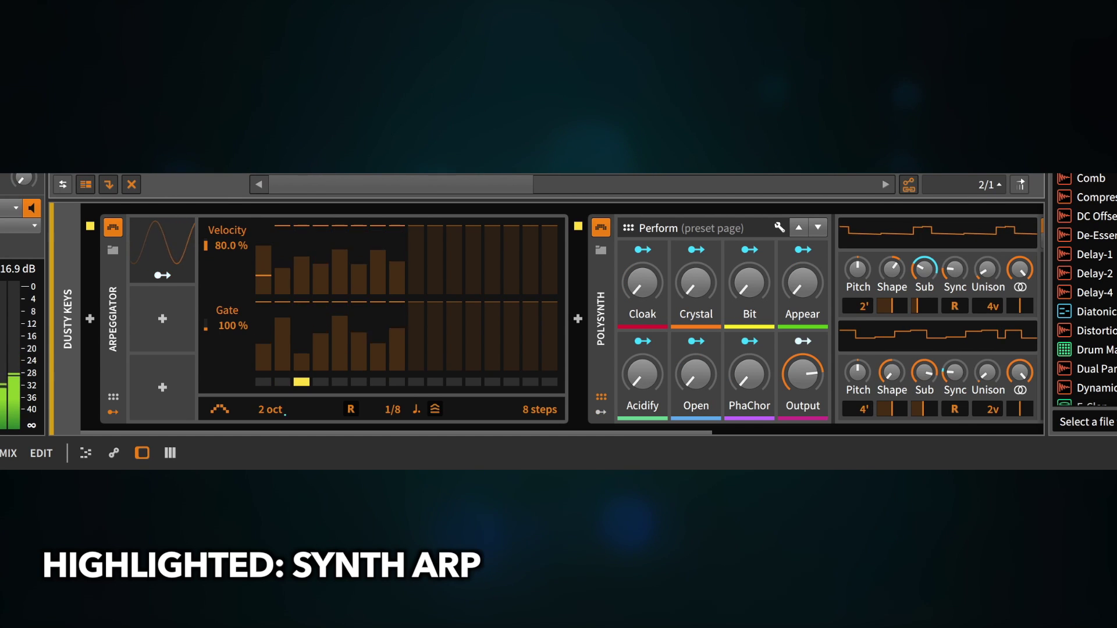
# Step: Step on from Dusty Keys to the E-Kick track and beyond to view the electronic drum device chains
pyautogui.press('Down')
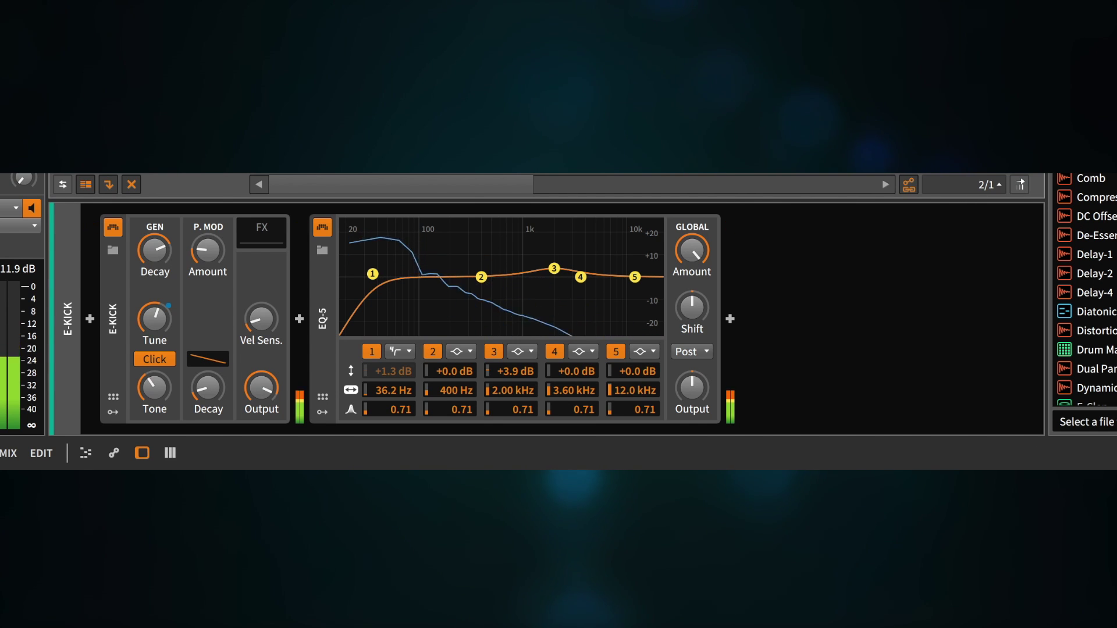
pyautogui.press('Down')
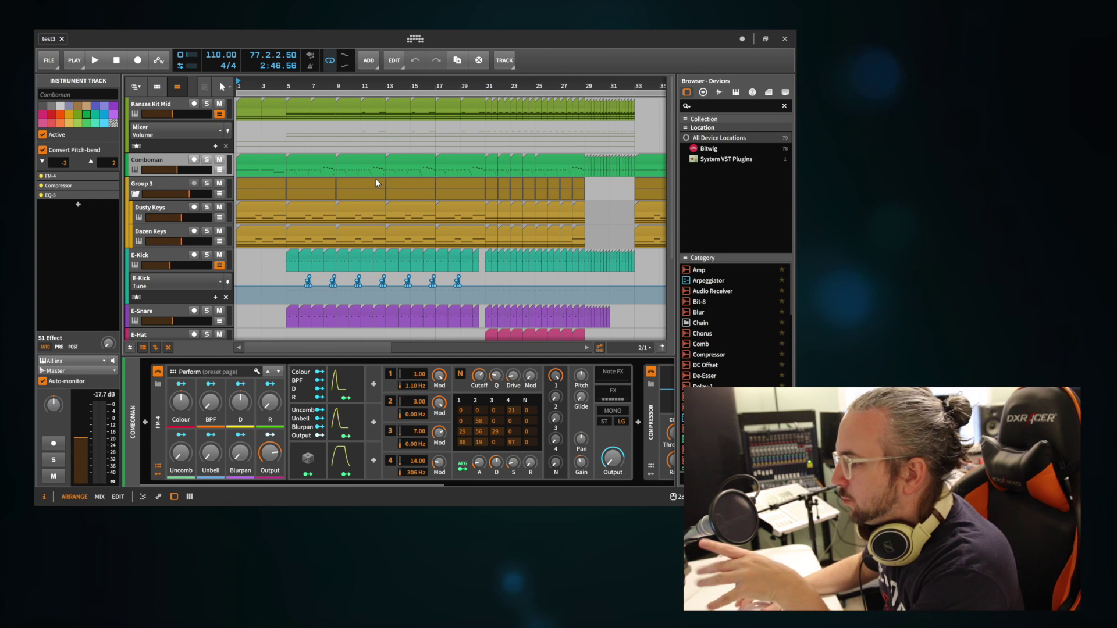
# Step: Solo the Kansas Kit Mid track, open its clip at bar 5 and start playback from there
pyautogui.click(180, 107)
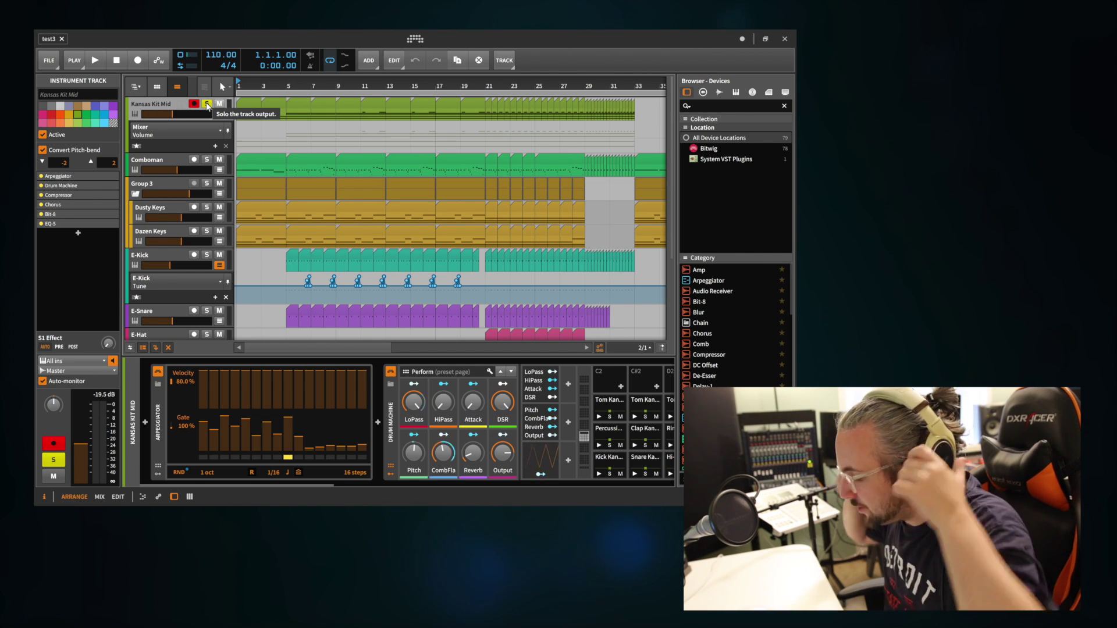
pyautogui.doubleClick(296, 104)
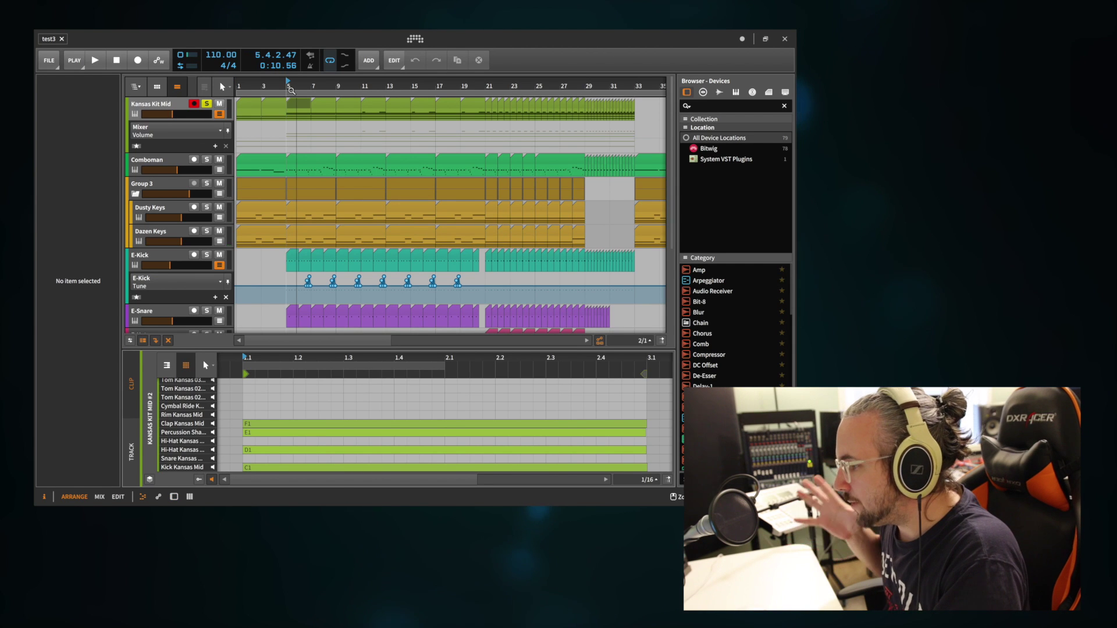
pyautogui.press('space')
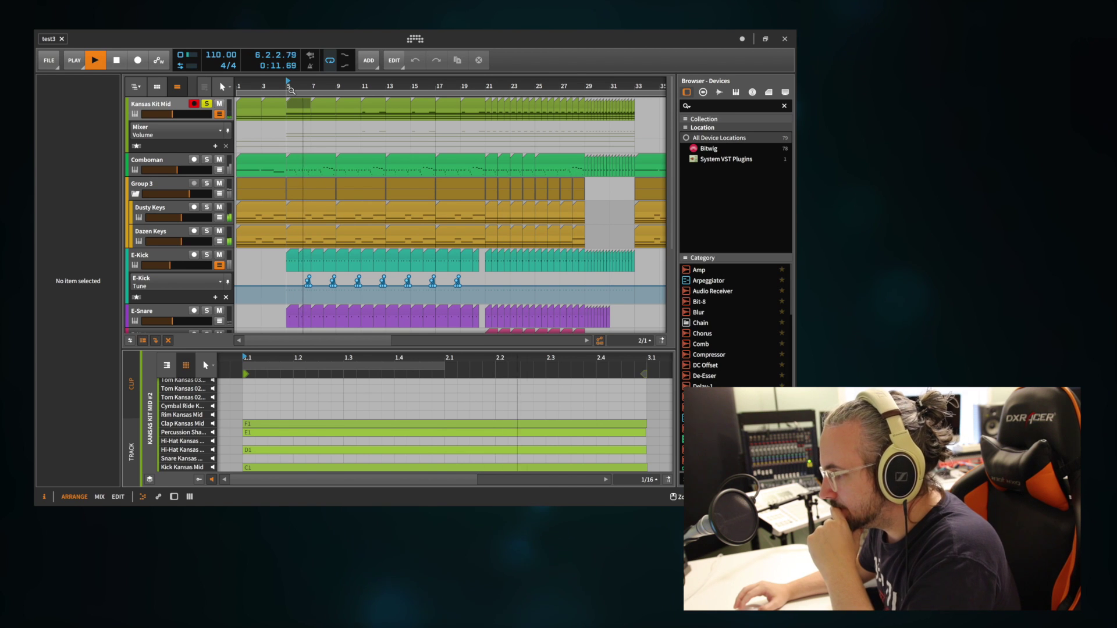
# Step: Bring back the Kansas Kit Mid device chain and briefly show the Arpeggiator's modulator slots
pyautogui.click(179, 112)
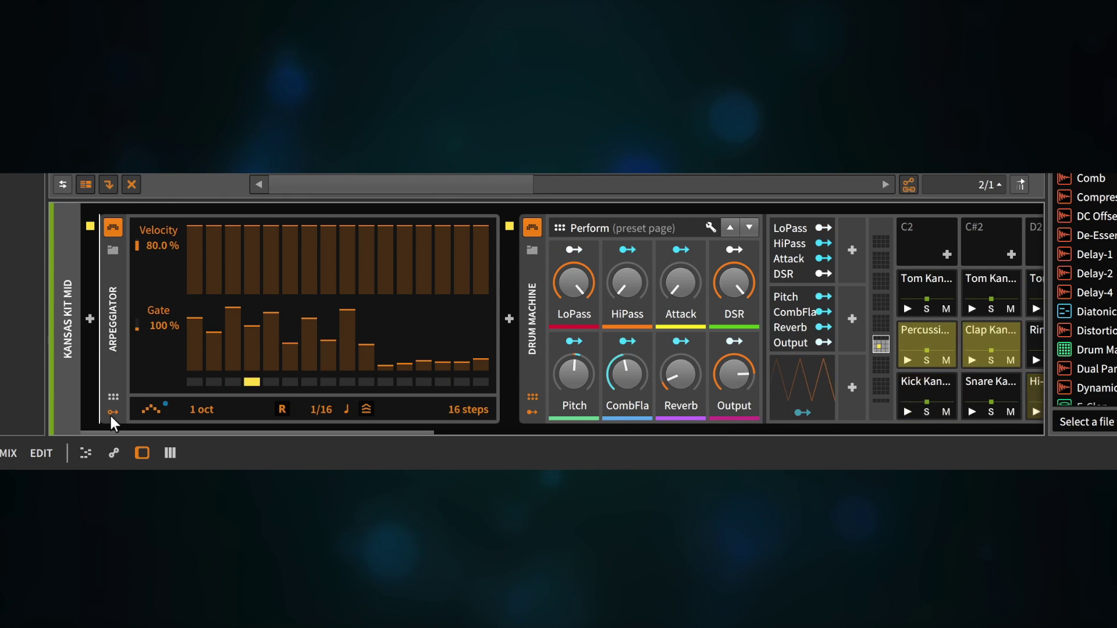
pyautogui.click(157, 475)
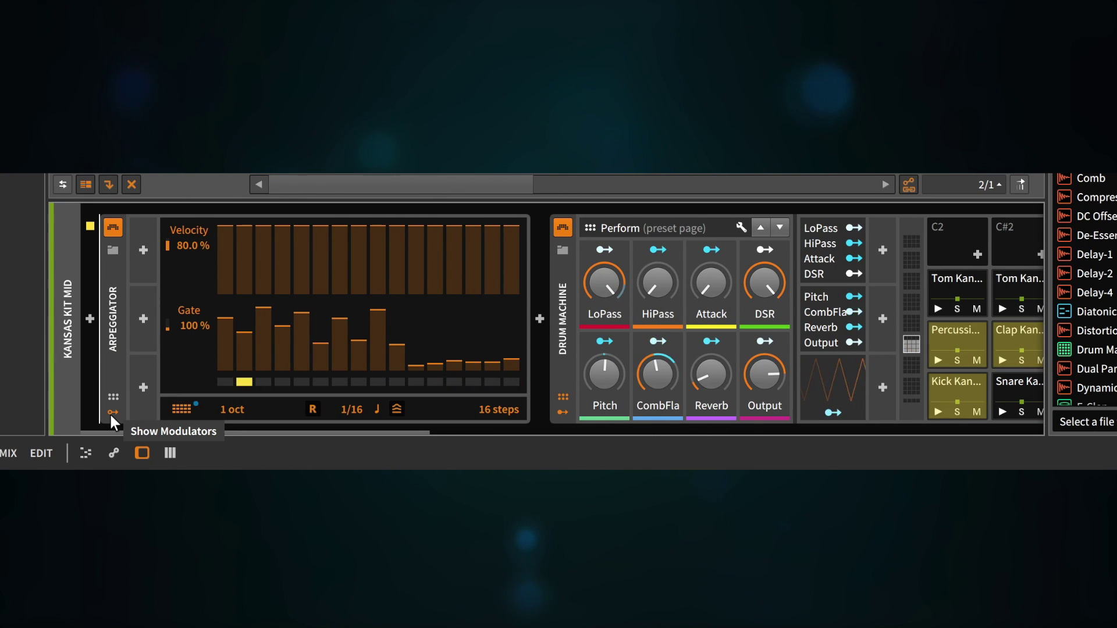
pyautogui.click(112, 411)
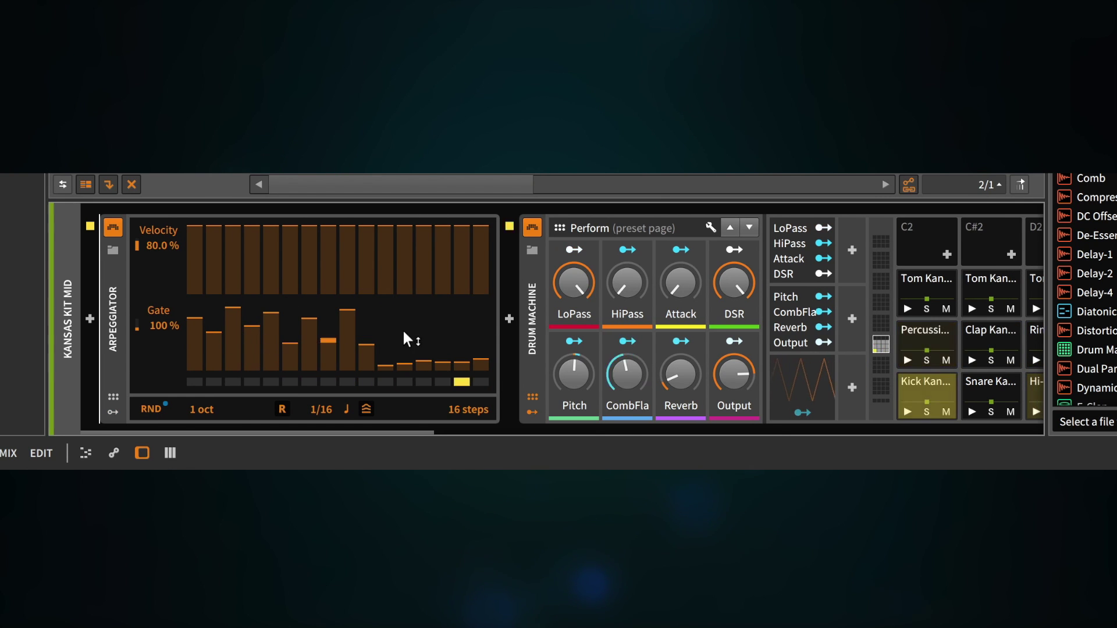
# Step: Examine the soloed Kansas Kit Mid chain during playback, from the Drum Machine through Compressor, Chorus and Bit-8 to the EQ-5
pyautogui.hscroll(5, 622, 312)
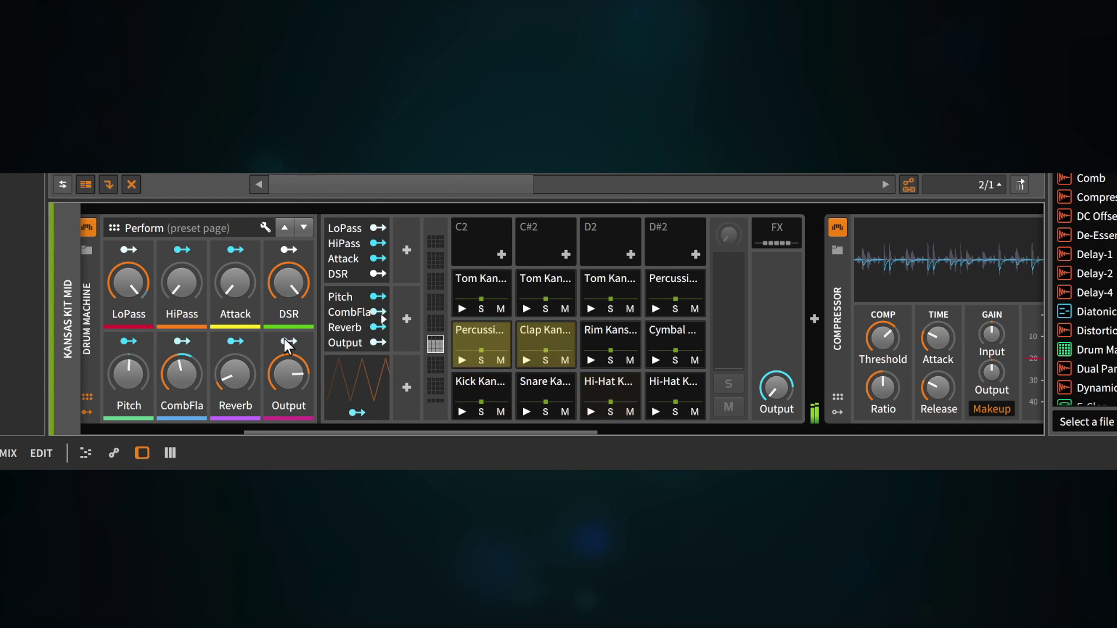
pyautogui.hscroll(-1, 298, 336)
pyautogui.hscroll(4, 729, 292)
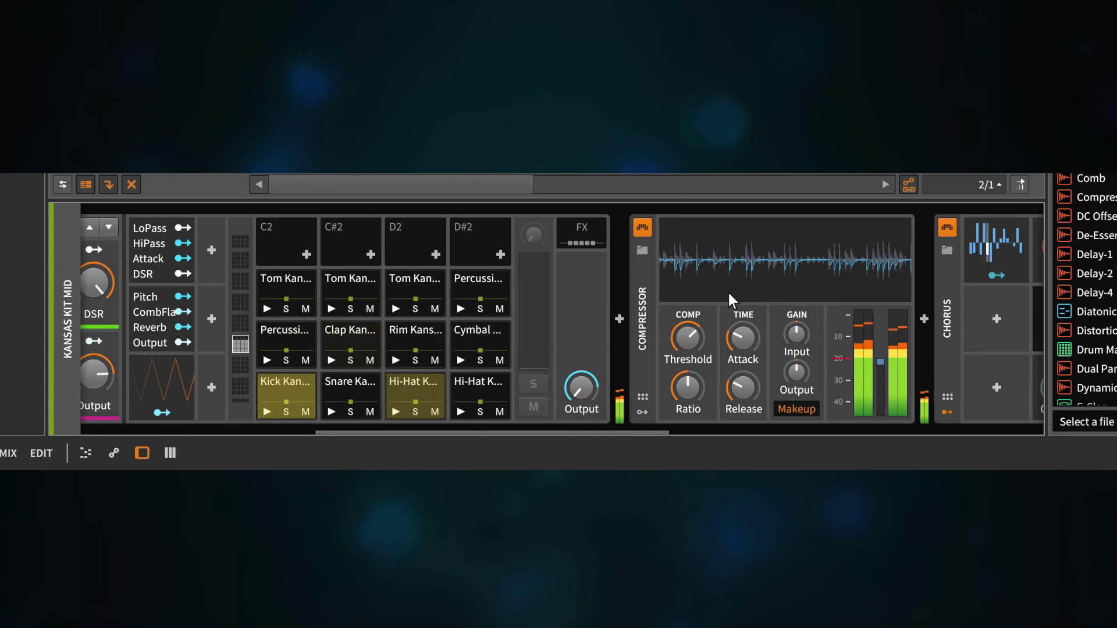
pyautogui.hscroll(5, 721, 292)
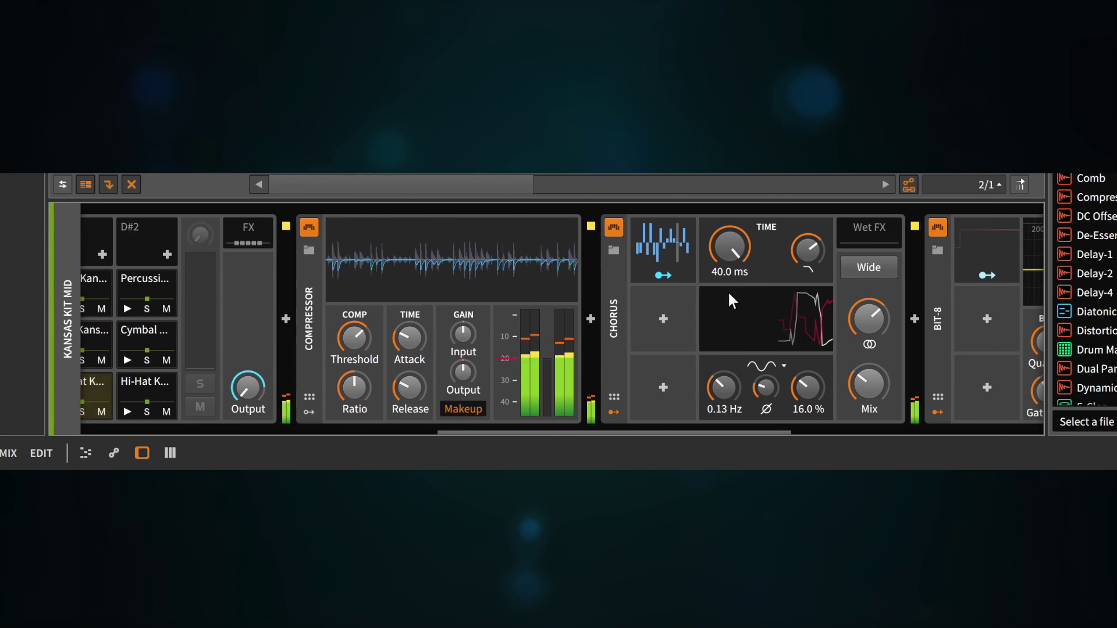
pyautogui.hscroll(6, 729, 294)
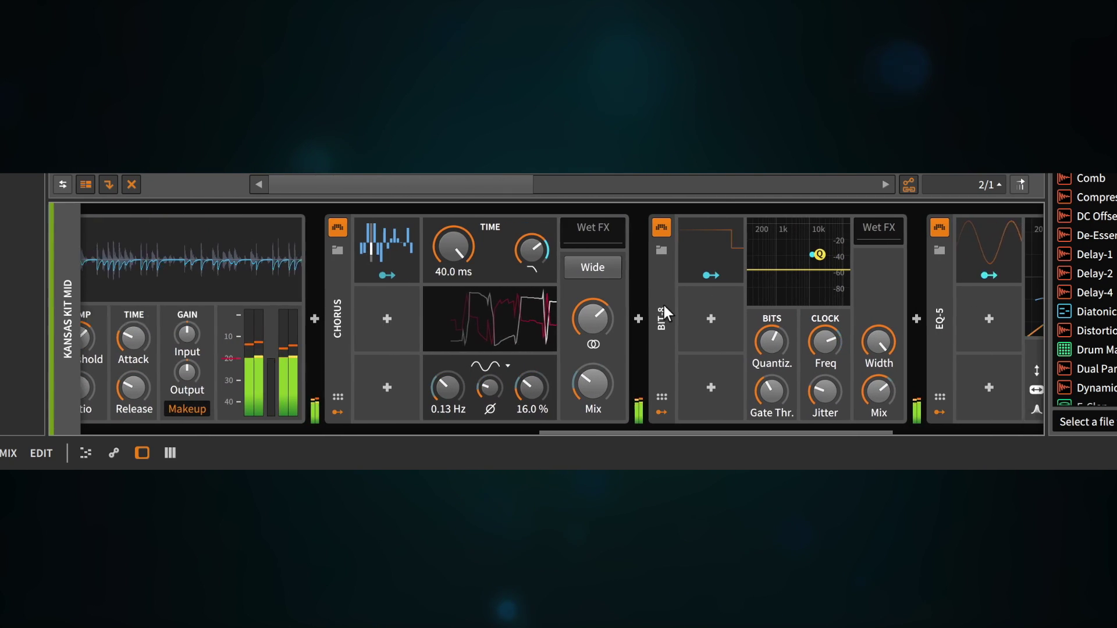
pyautogui.hscroll(5, 662, 303)
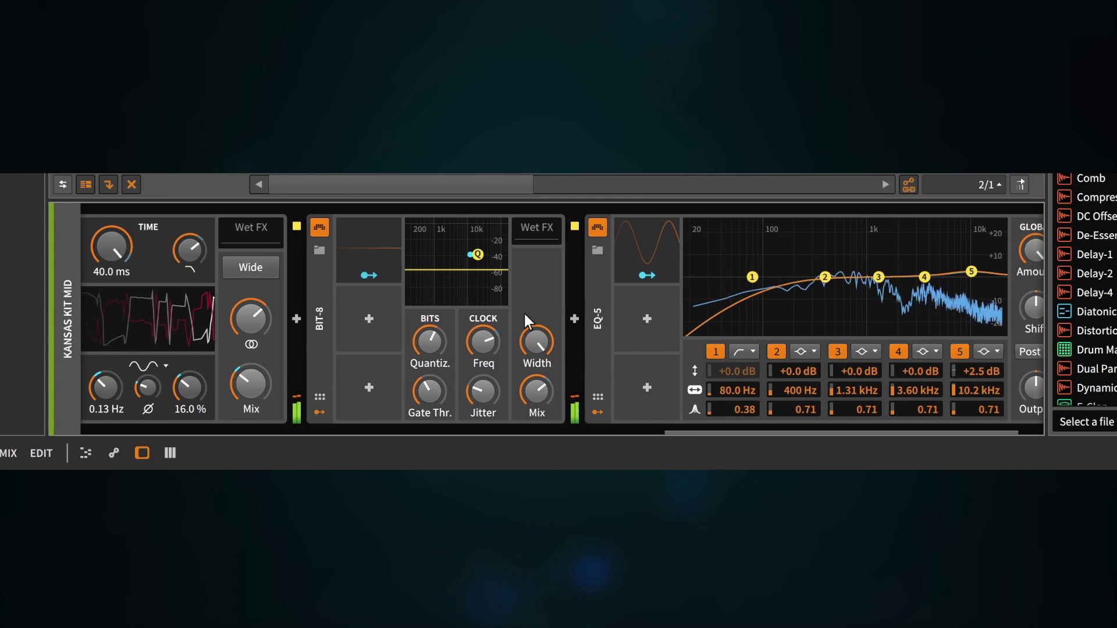
pyautogui.hscroll(2, 462, 312)
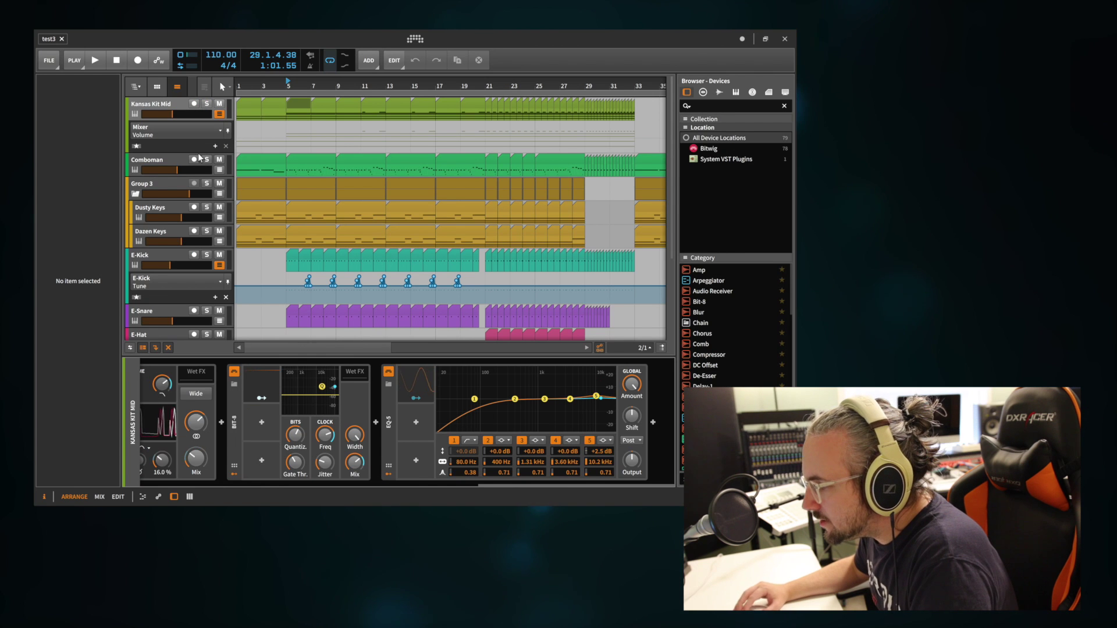
# Step: Solo the Dusty Keys and Dazen Keys tracks and compare their Arpeggiator and Polysynth devices
pyautogui.click(159, 210)
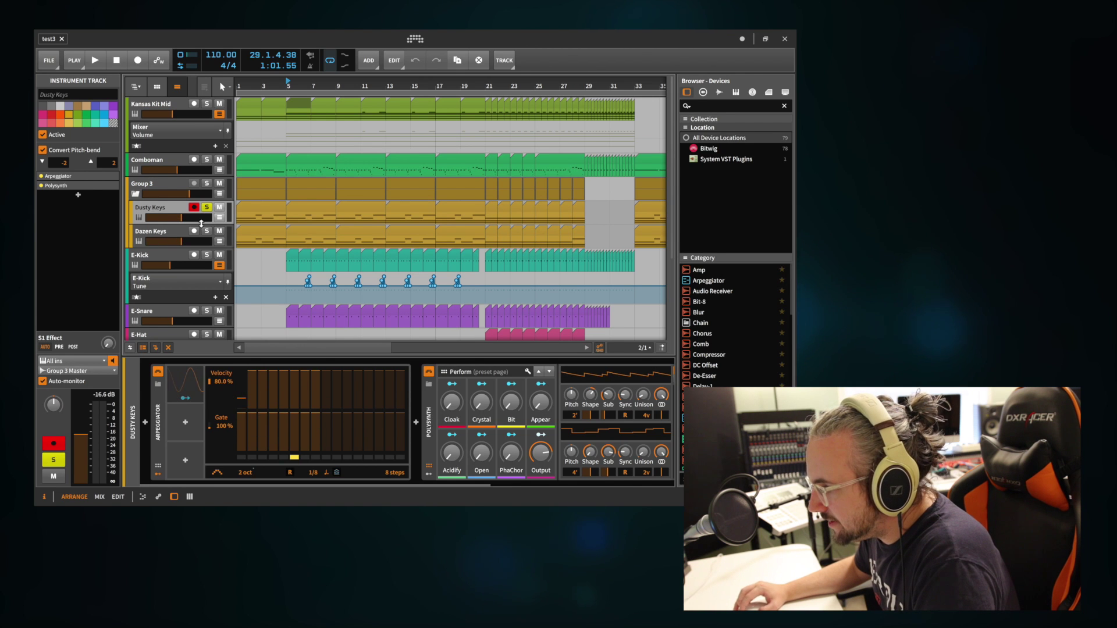
pyautogui.click(165, 233)
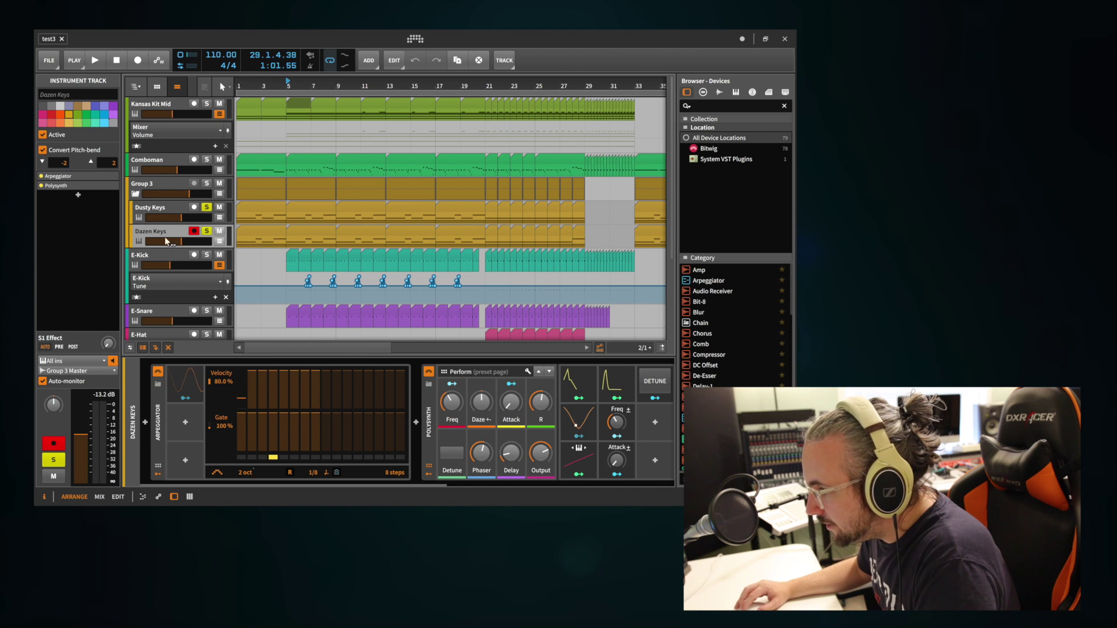
pyautogui.click(164, 211)
pyautogui.click(167, 233)
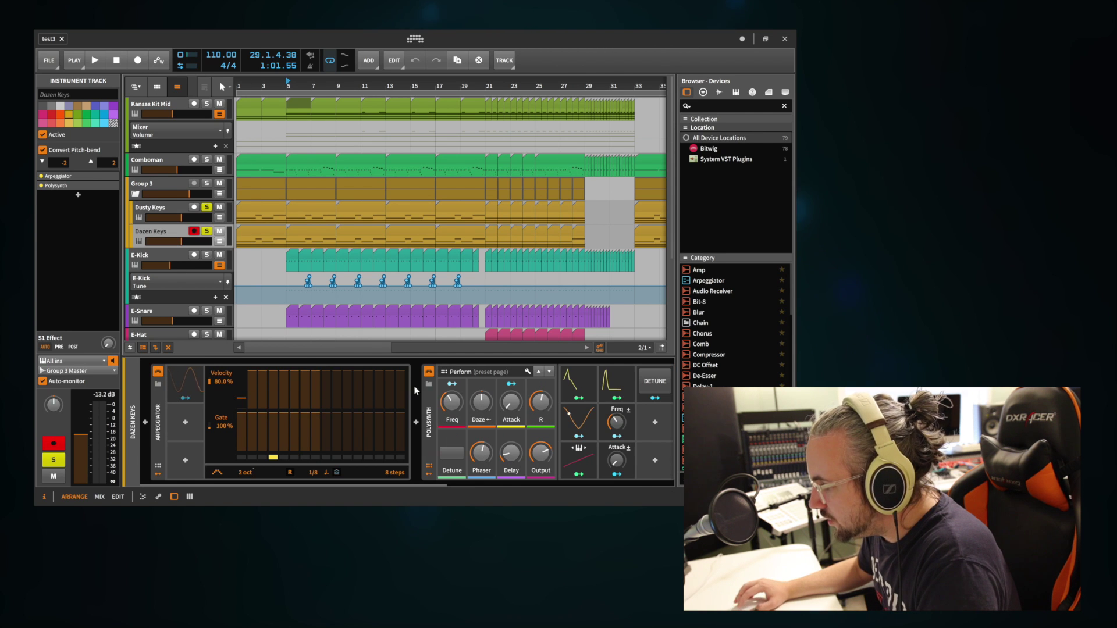
pyautogui.hscroll(-2, 426, 391)
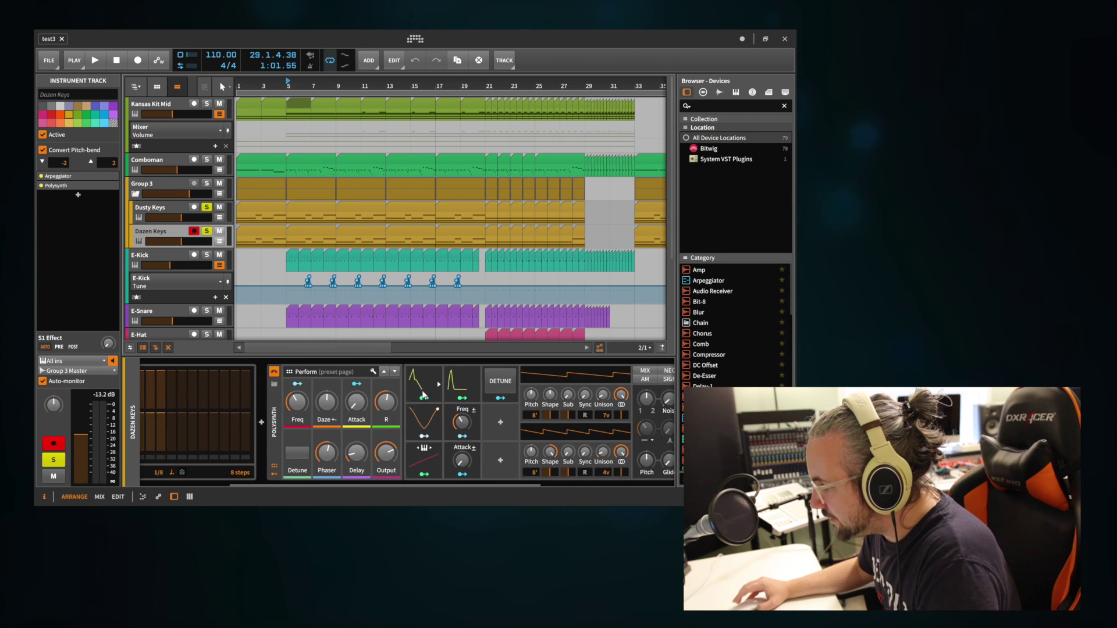
pyautogui.hscroll(3, 426, 391)
pyautogui.hscroll(-3, 423, 396)
pyautogui.hscroll(-3, 421, 391)
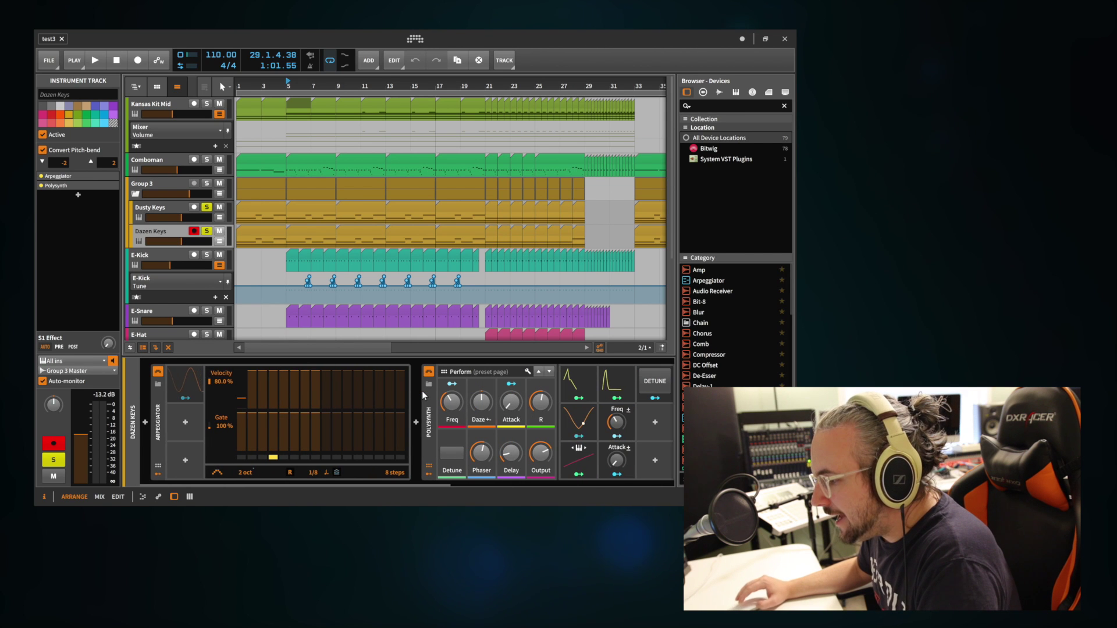
# Step: Play the soloed Dusty Keys and Dazen Keys tracks from the start of the arrangement
pyautogui.click(187, 214)
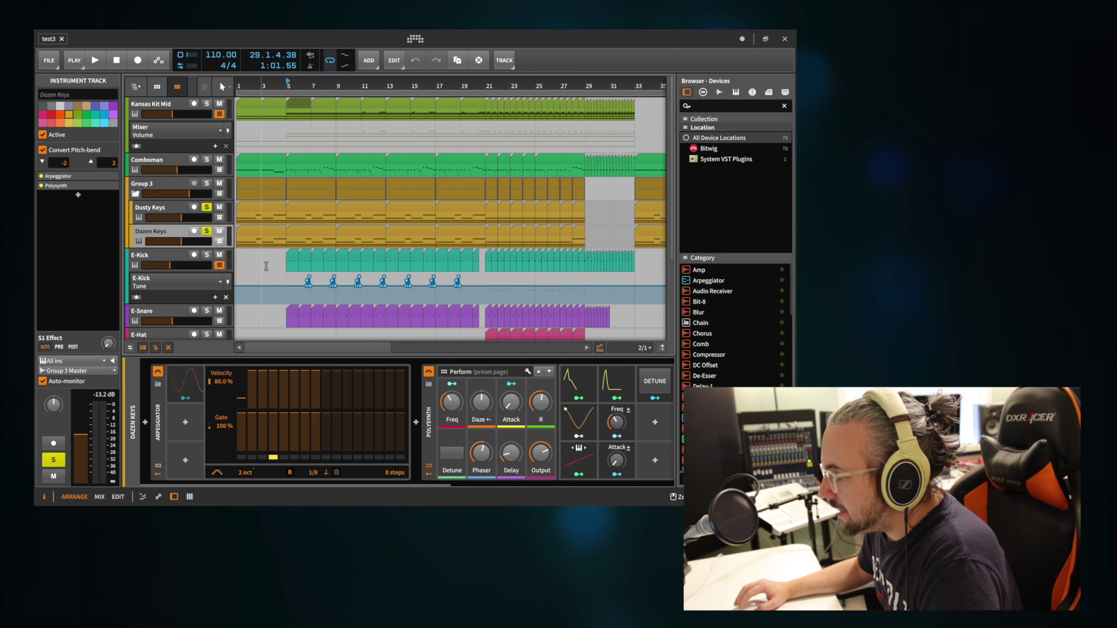
pyautogui.click(101, 63)
pyautogui.click(98, 60)
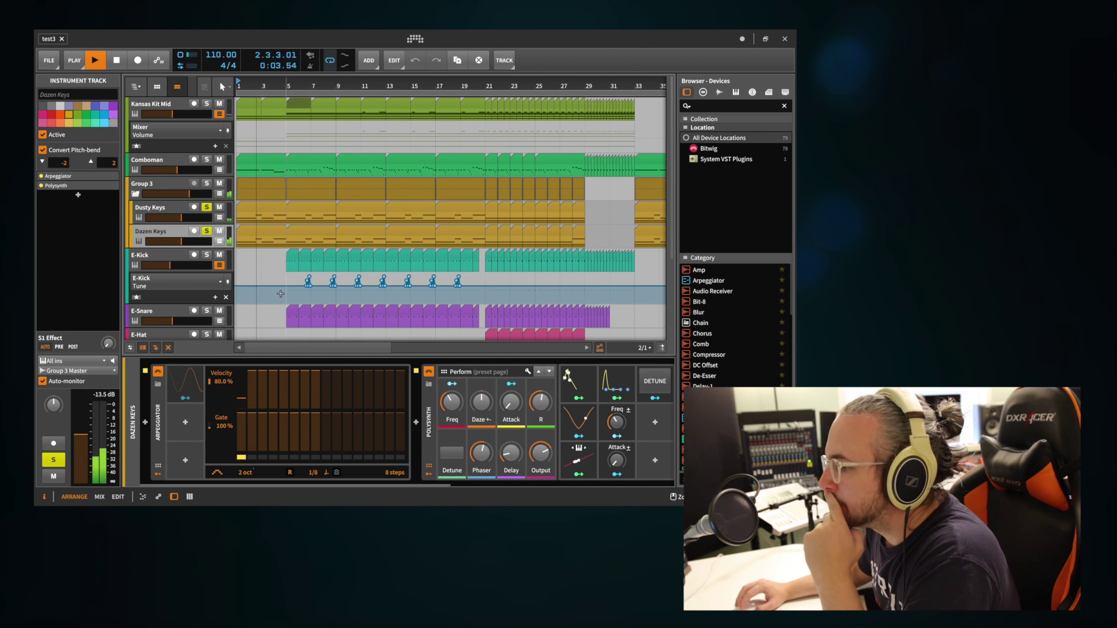
# Step: Examine the Dusty Keys chain during playback, from the Arpeggiator to the Polysynth's oscillator, filter and output sections
pyautogui.click(169, 204)
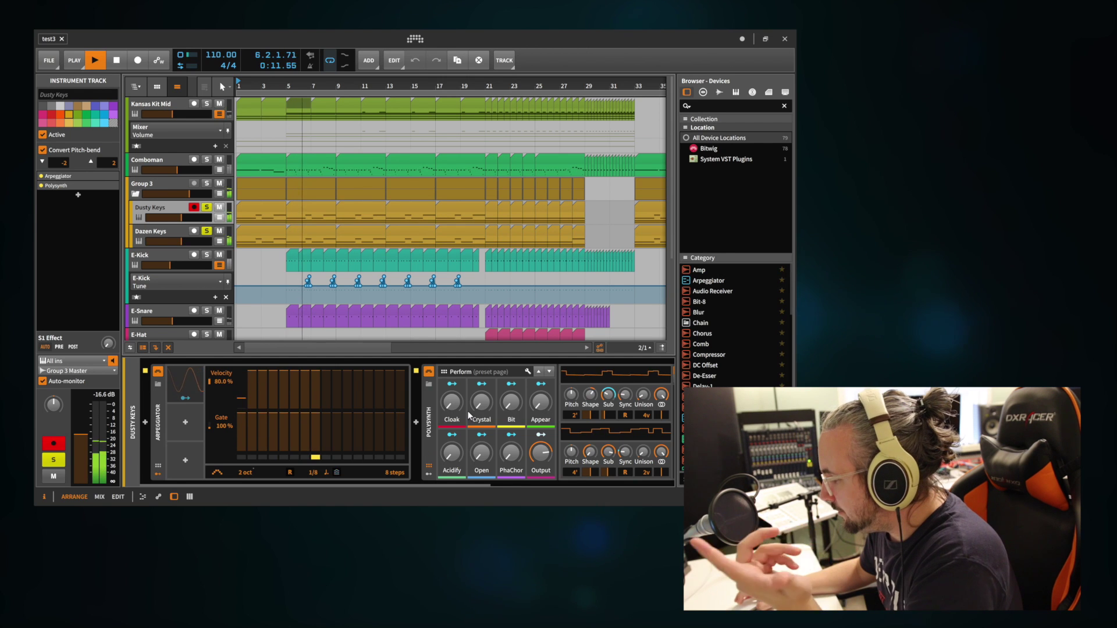
pyautogui.hscroll(4, 468, 412)
pyautogui.hscroll(6, 467, 408)
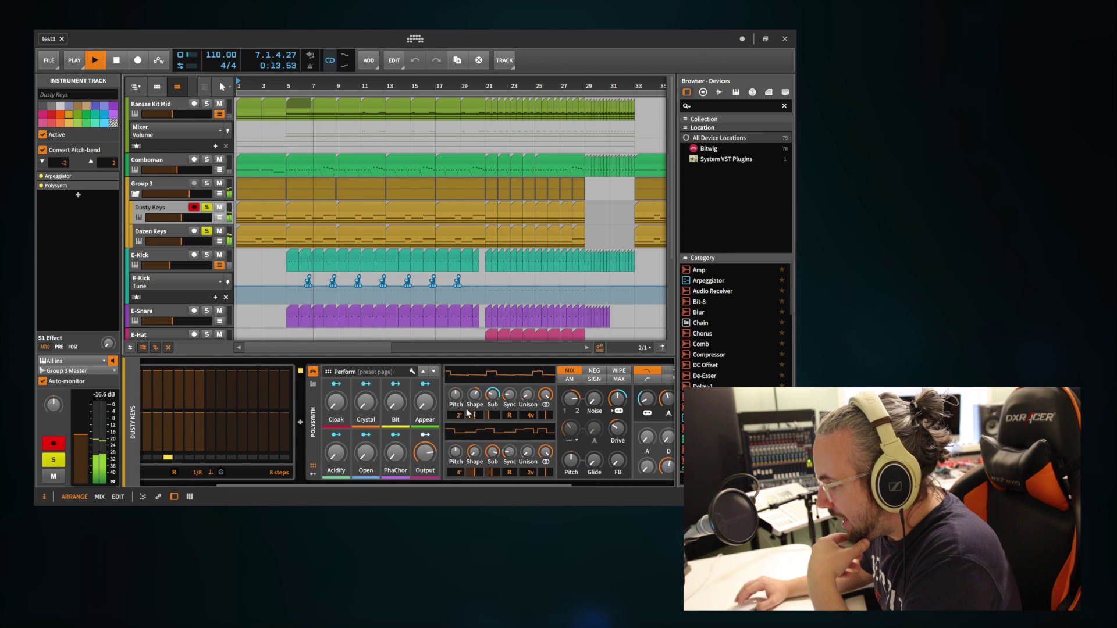
pyautogui.hscroll(1, 476, 411)
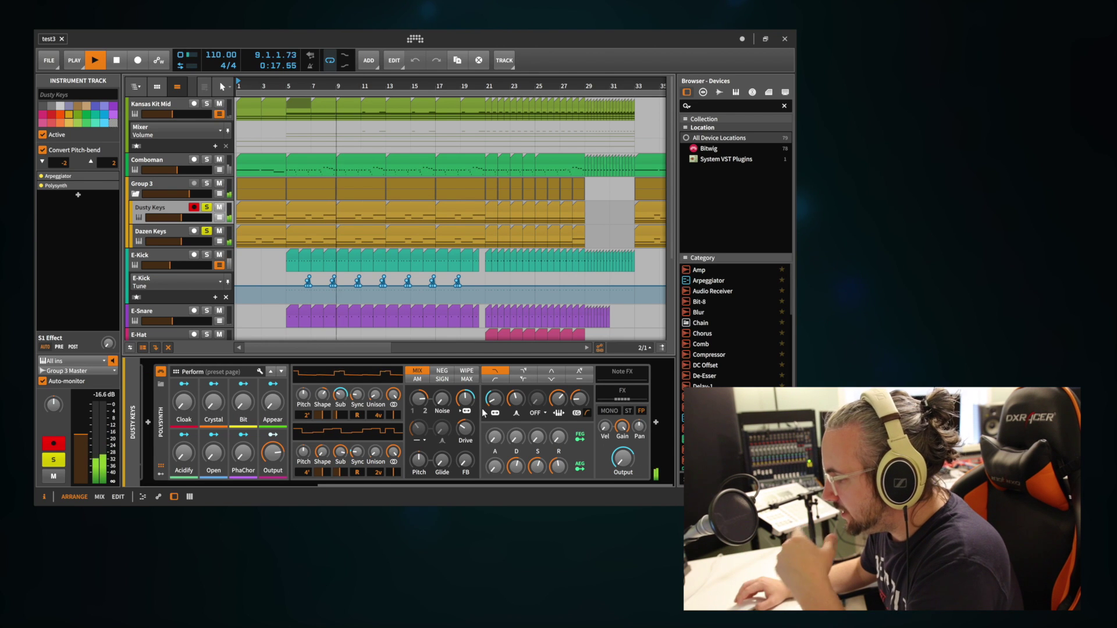
pyautogui.hscroll(1, 495, 411)
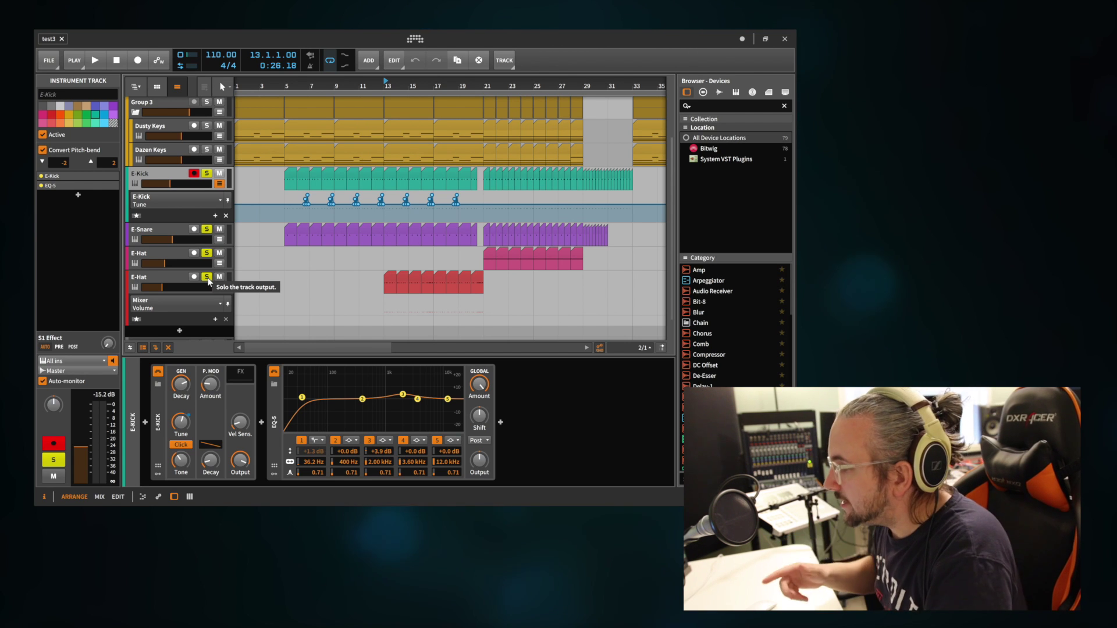
# Step: Play the soloed E-Kick, E-Snare and E-Hat tracks from bar 13 and inspect the E-Snare's 16-step modulator
pyautogui.press('space')
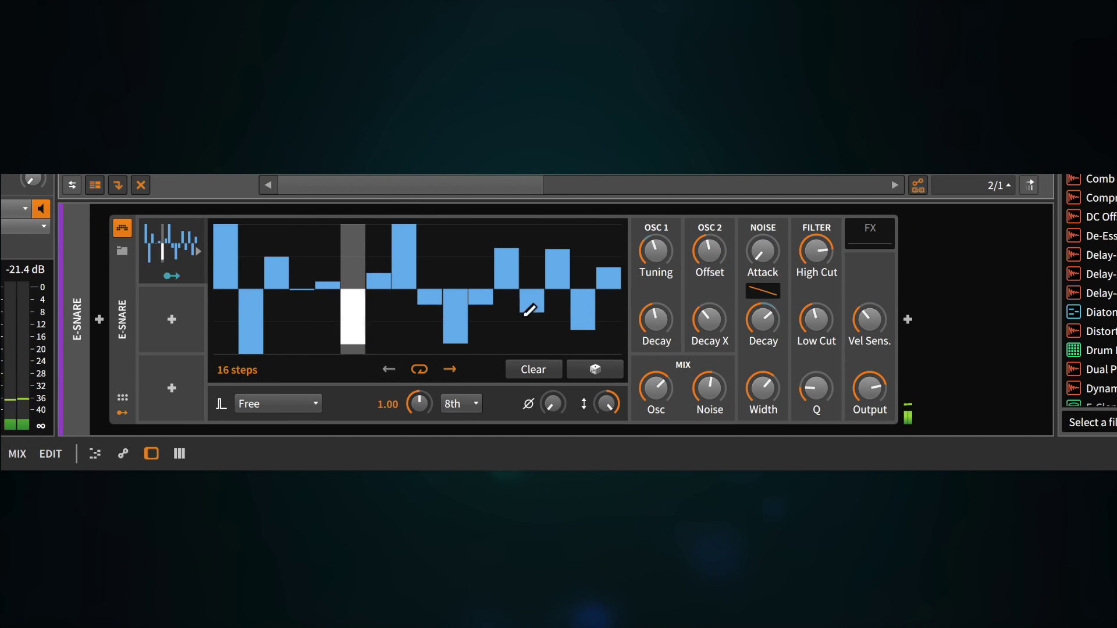
pyautogui.moveTo(167, 251); pyautogui.dragTo(166, 248)
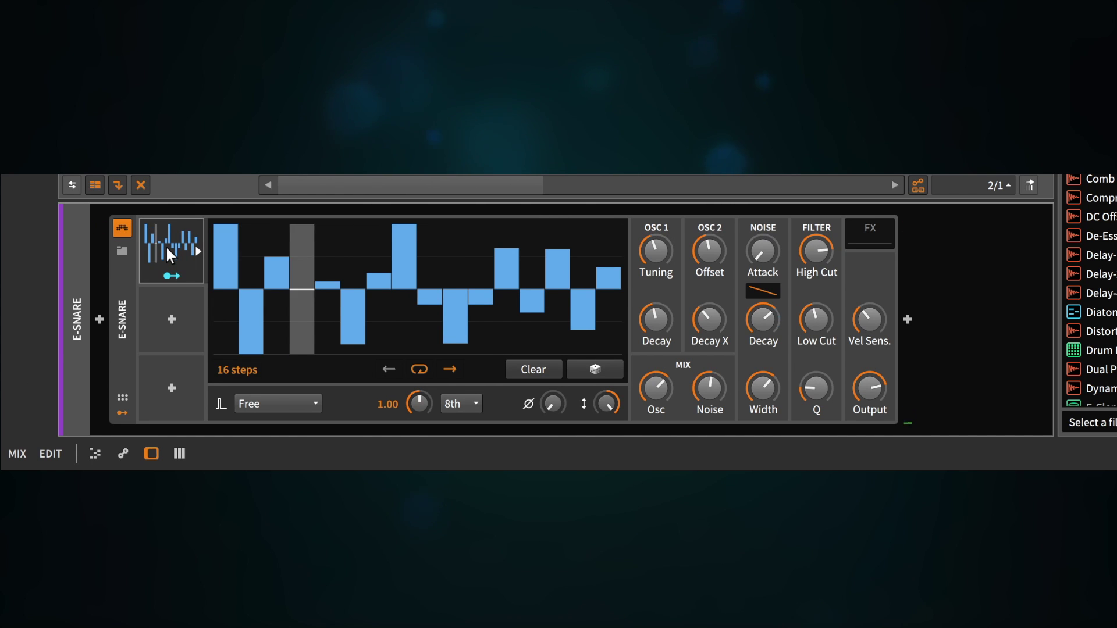